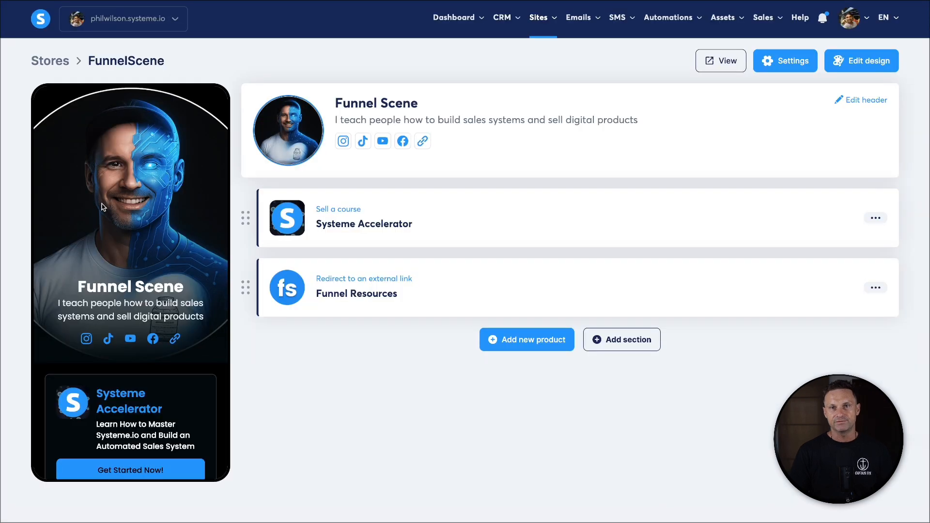
pyautogui.scroll(-5, 138, 239)
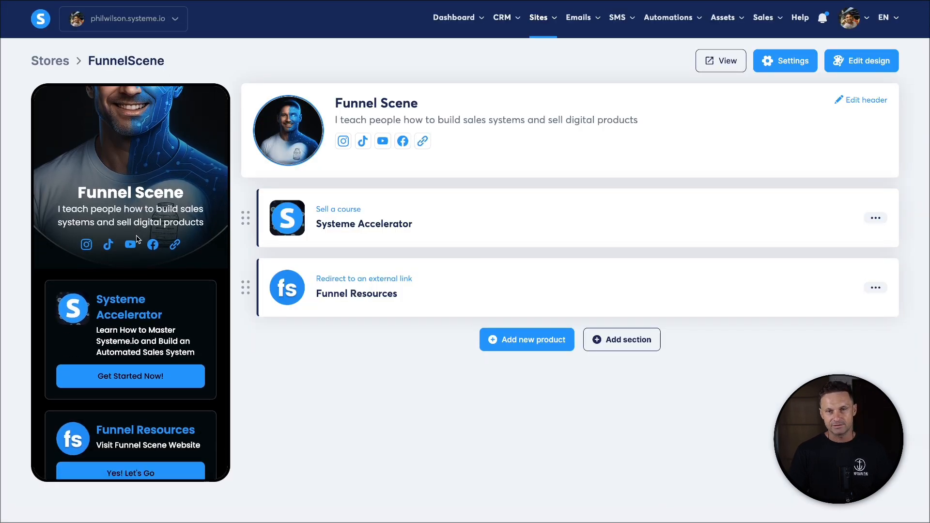
pyautogui.scroll(3, 136, 236)
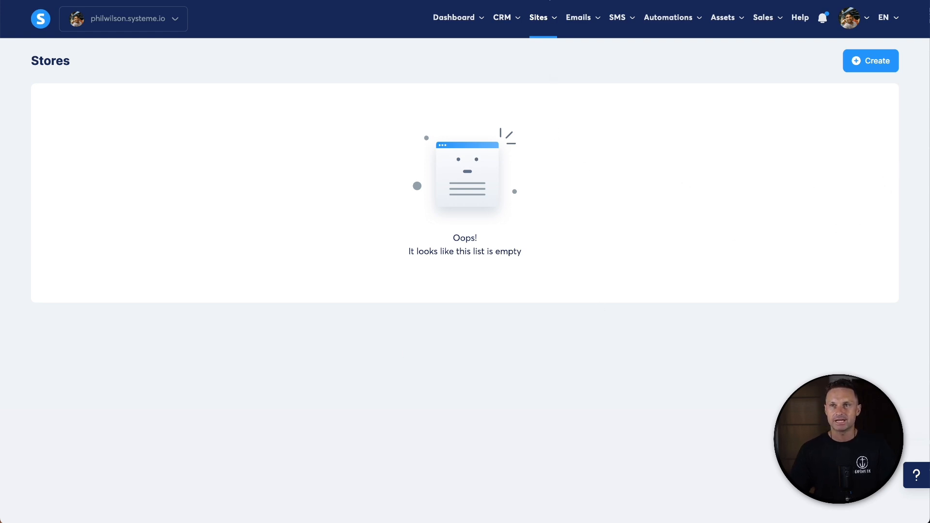
# - Create a new store named FunnelScene on the pages.funnelscene.com domain
pyautogui.moveTo(546, 18)
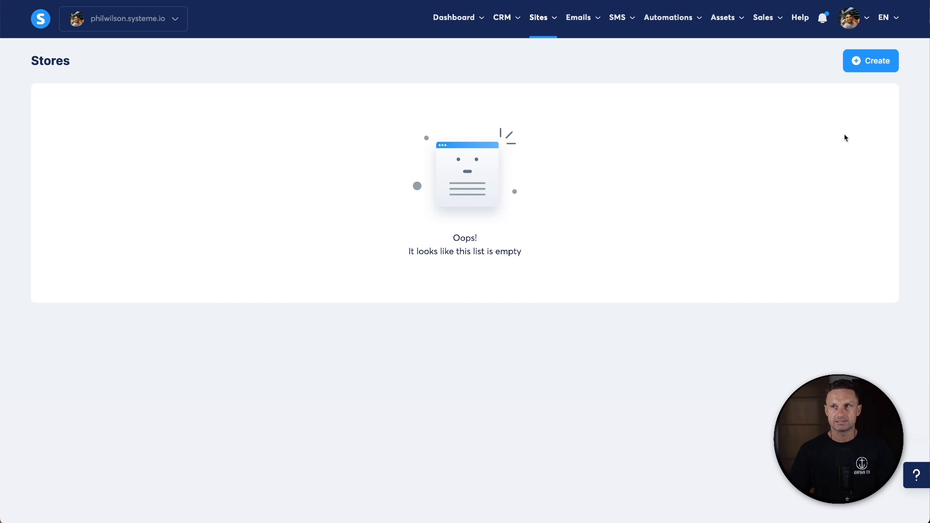
pyautogui.click(867, 62)
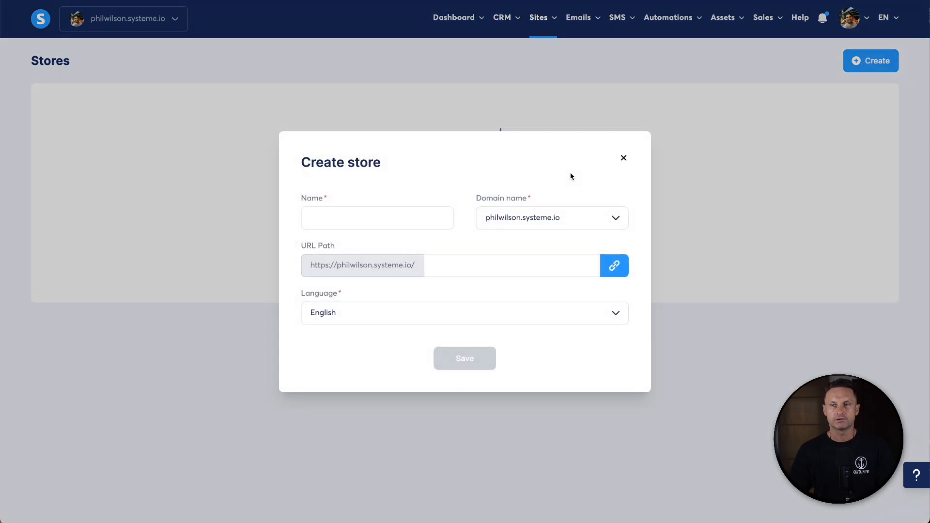
pyautogui.click(402, 219)
pyautogui.write('FunnelScene')
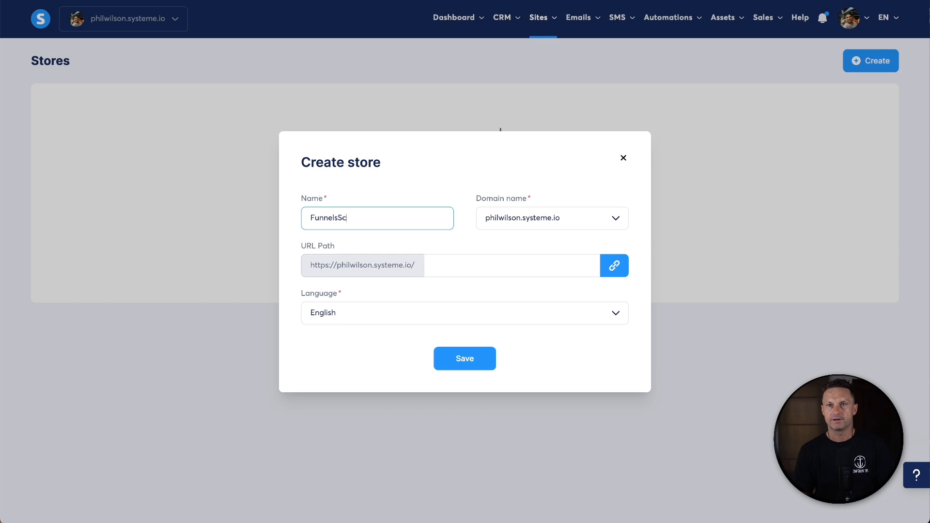
pyautogui.click(483, 272)
pyautogui.click(519, 222)
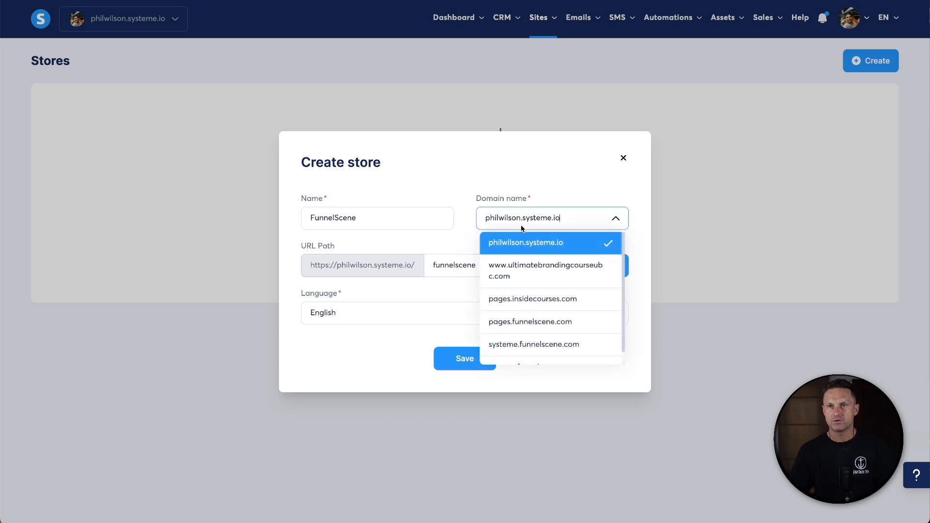
pyautogui.click(523, 316)
# - Set the store's URL path to shop and save the new store
pyautogui.click(453, 266)
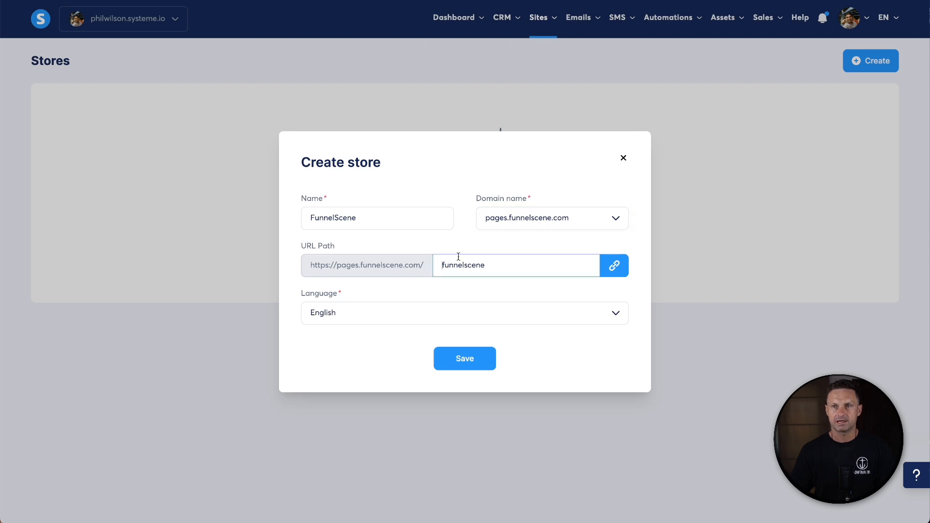
pyautogui.moveTo(432, 271); pyautogui.dragTo(498, 263)
pyautogui.write('shop')
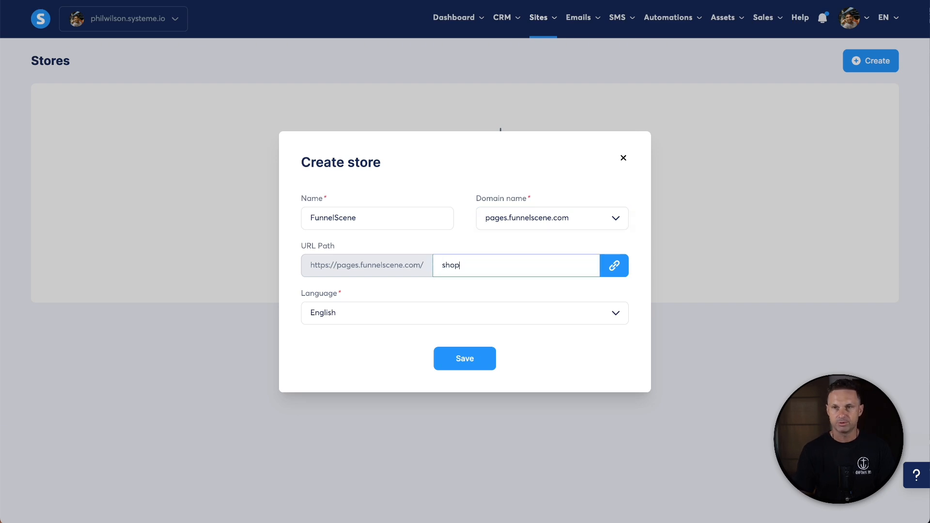
pyautogui.click(552, 350)
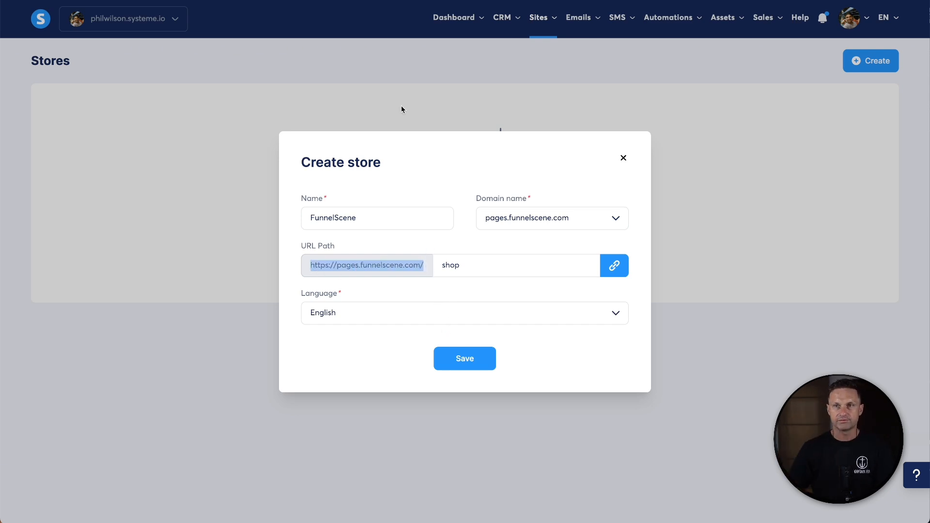
pyautogui.doubleClick(472, 264)
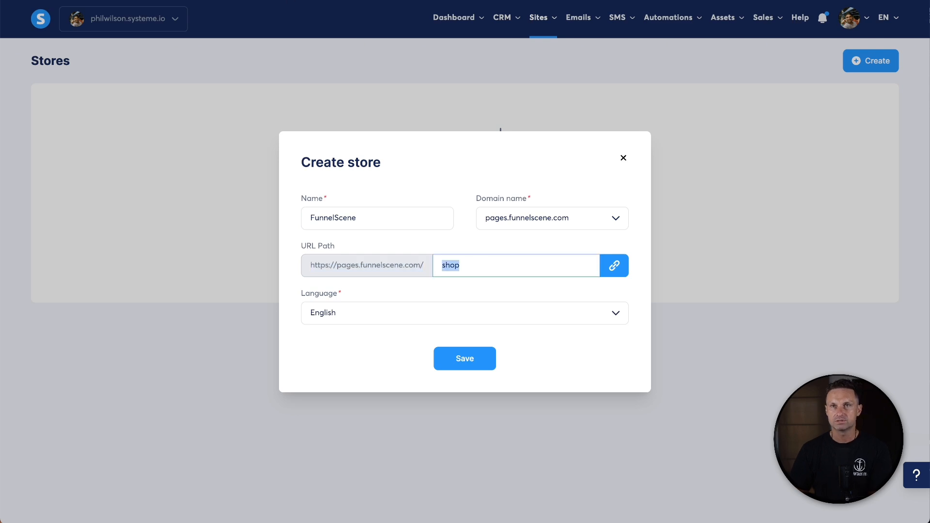
pyautogui.press('BackSpace')
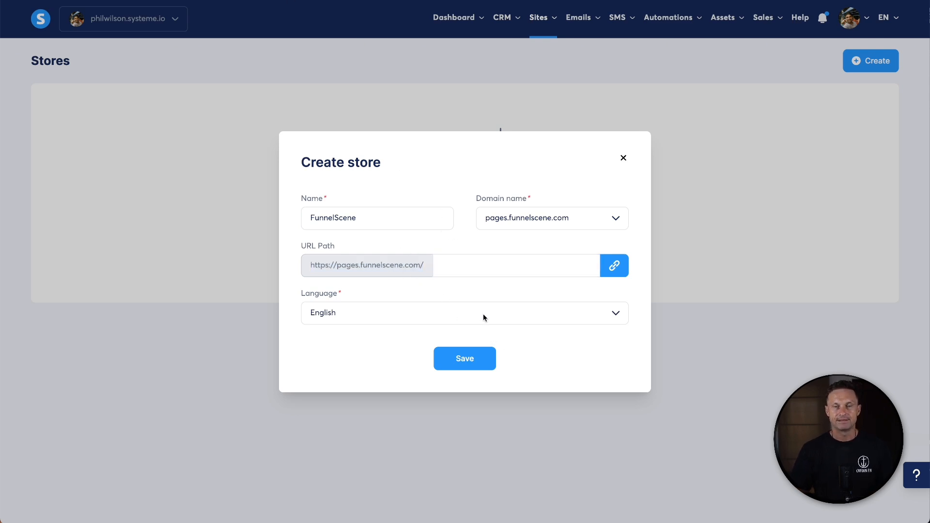
pyautogui.click(506, 261)
pyautogui.write('funnelscene')
pyautogui.hotkey('ctrl', 'a')
pyautogui.write('shop')
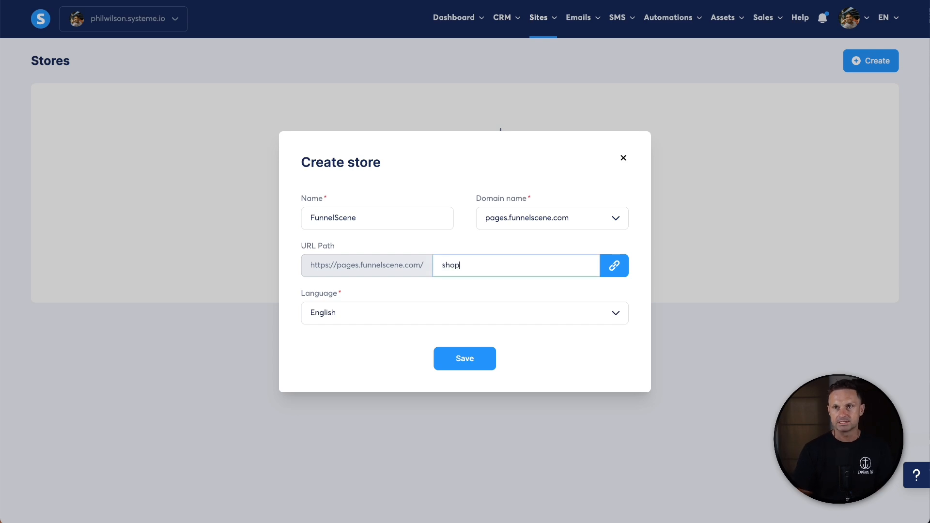
pyautogui.click(480, 358)
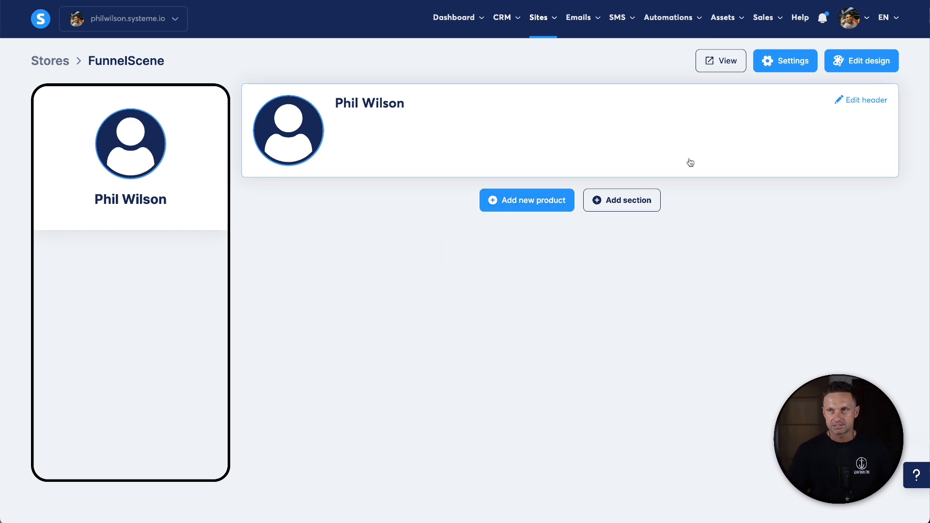
# - Open the store header editor and set the store display name to Funnel Scene
pyautogui.click(867, 100)
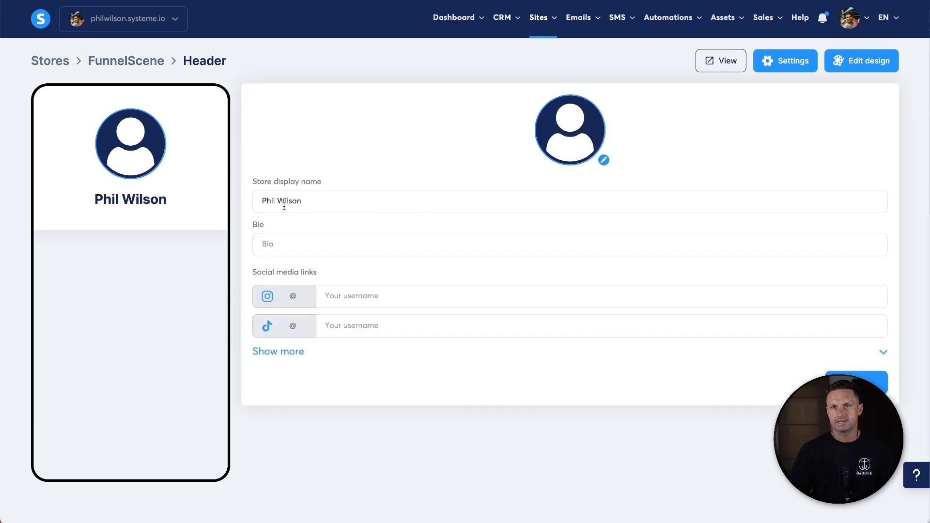
pyautogui.tripleClick(284, 206)
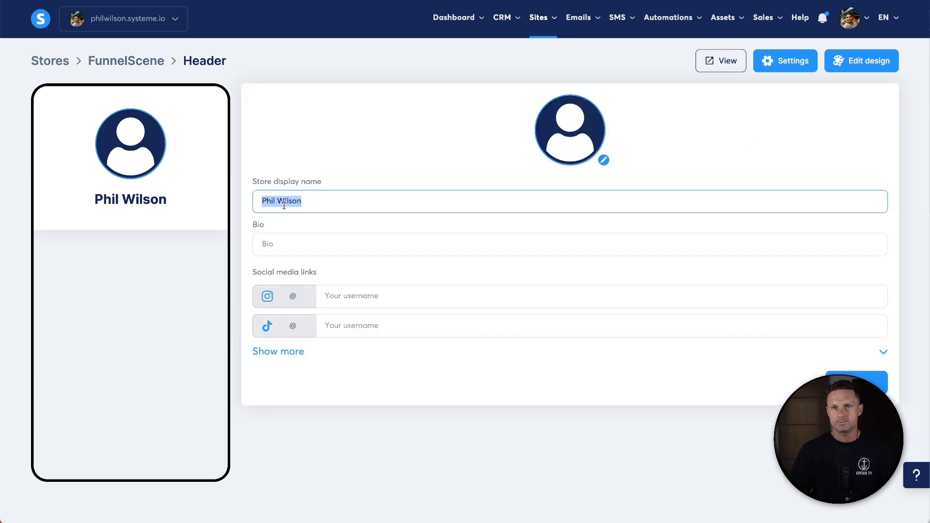
pyautogui.write('Funnel Scene')
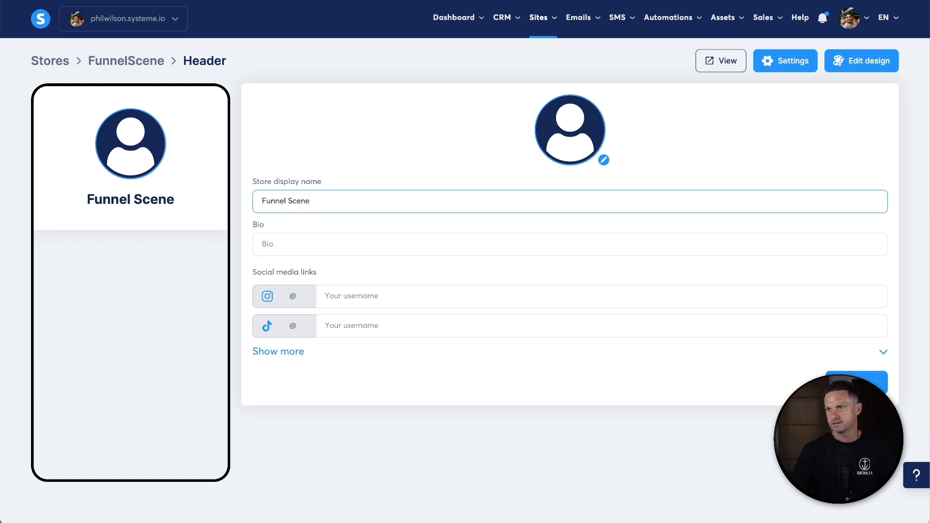
pyautogui.press('super+Tab')
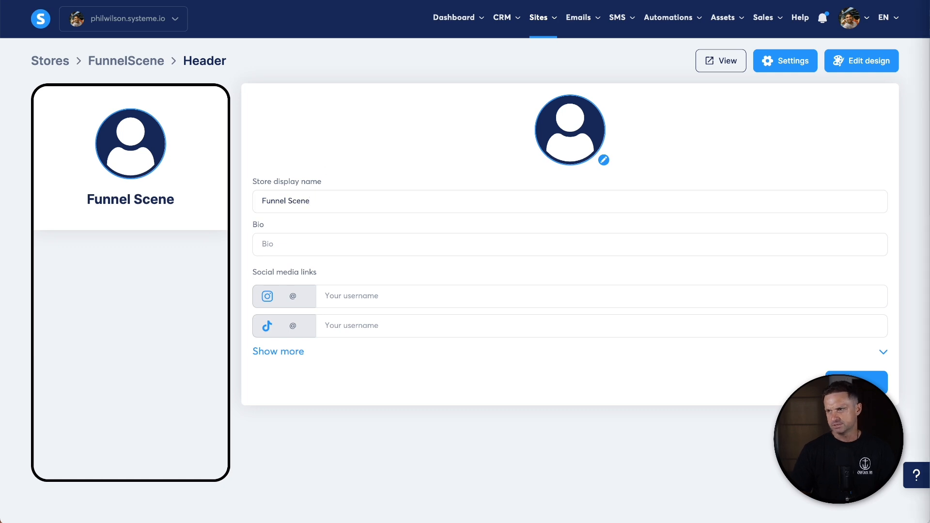
# - Paste the bio 'I teach people how to build sales systems and sell digital products' and enter funnelscene as the Instagram username
pyautogui.click(286, 234)
pyautogui.write('I teach people how to build sales systems and sell digital products')
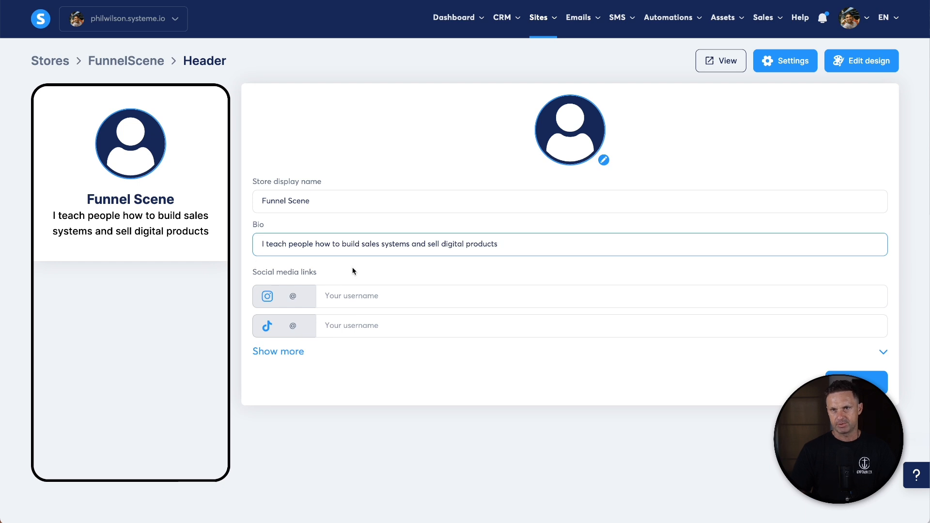
pyautogui.click(421, 297)
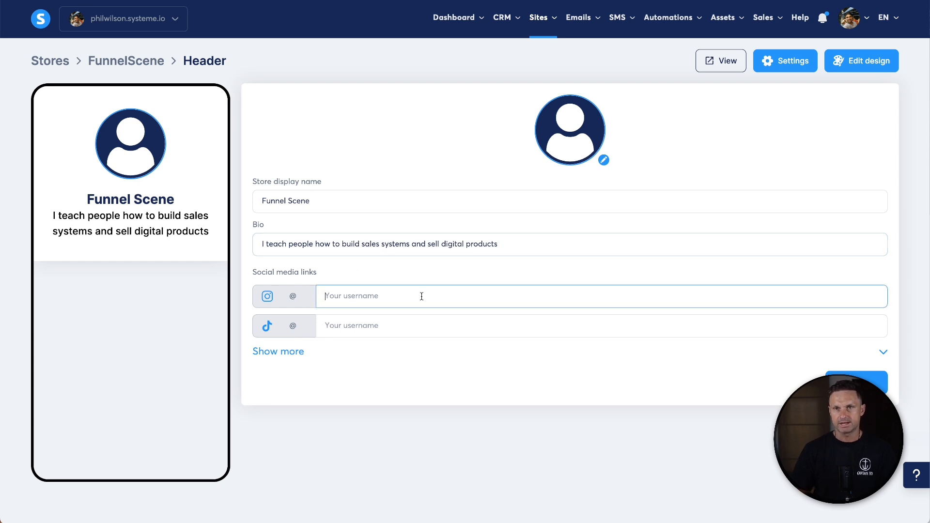
pyautogui.write('funnelscene')
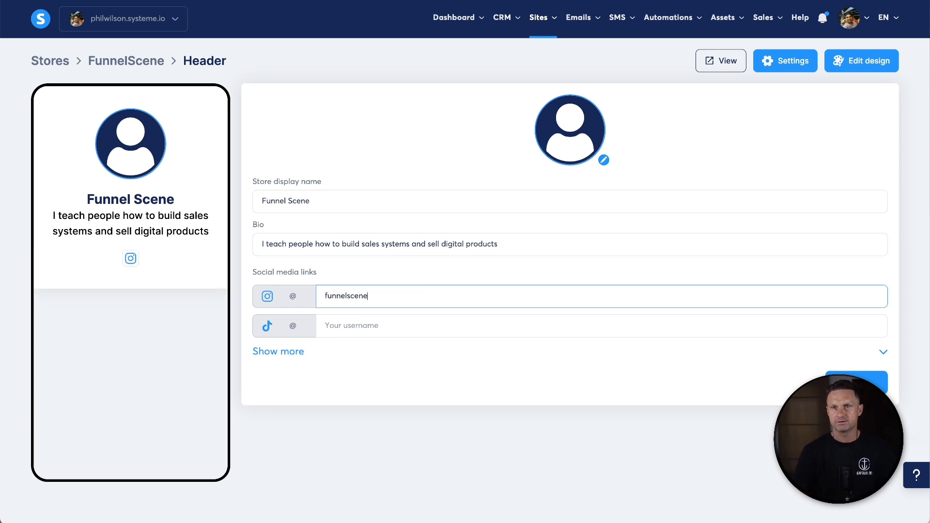
# - Copy the Instagram username funnelscene into the TikTok username field
pyautogui.press('super+a')
pyautogui.press('super+c')
pyautogui.click(369, 341)
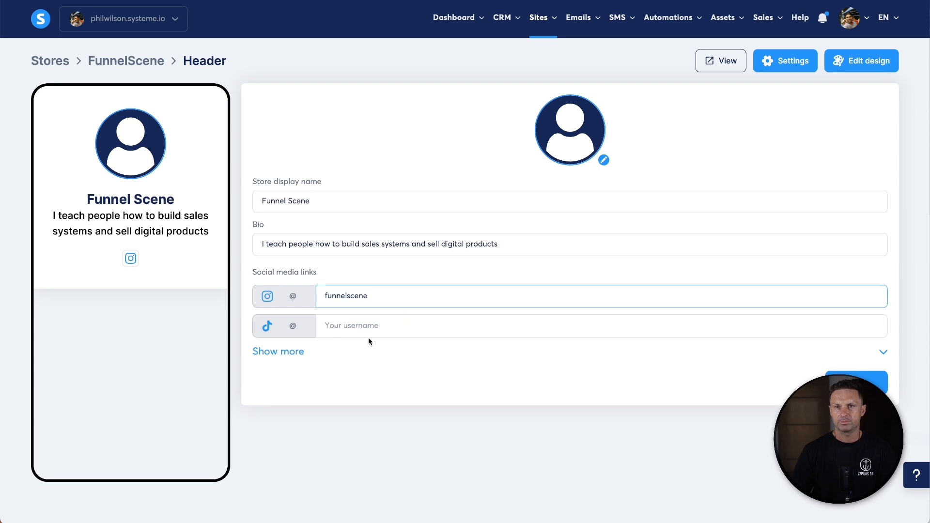
pyautogui.click(368, 323)
pyautogui.press('super+v')
pyautogui.click(342, 382)
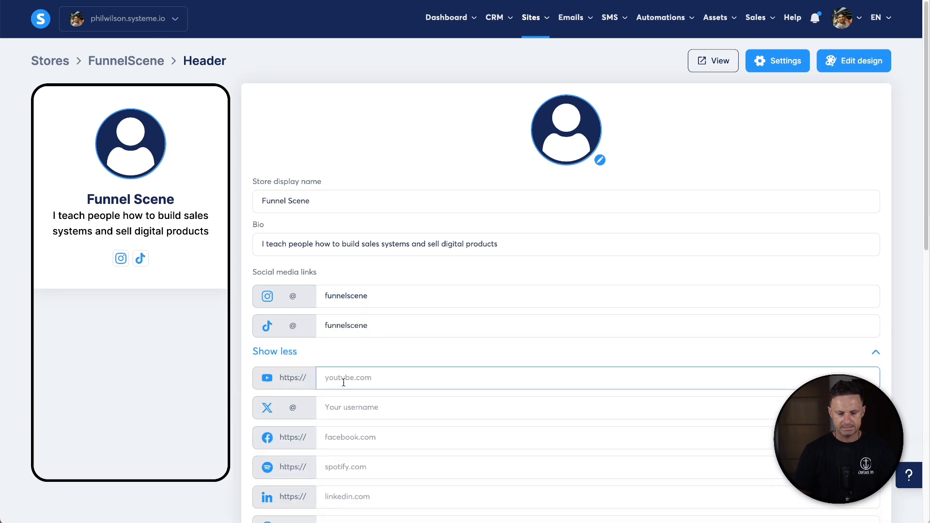
pyautogui.write('www.youtube.com/')
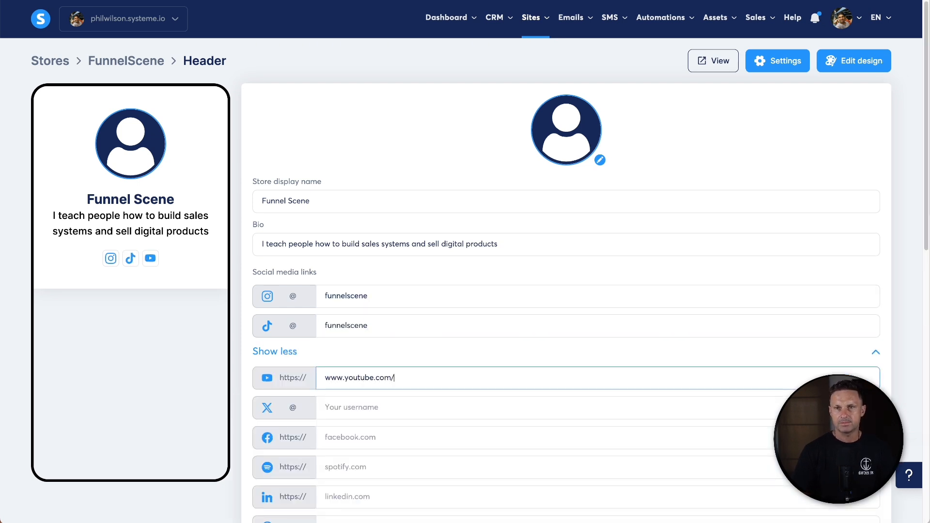
pyautogui.write('funnelscene')
pyautogui.scroll(-1, 357, 397)
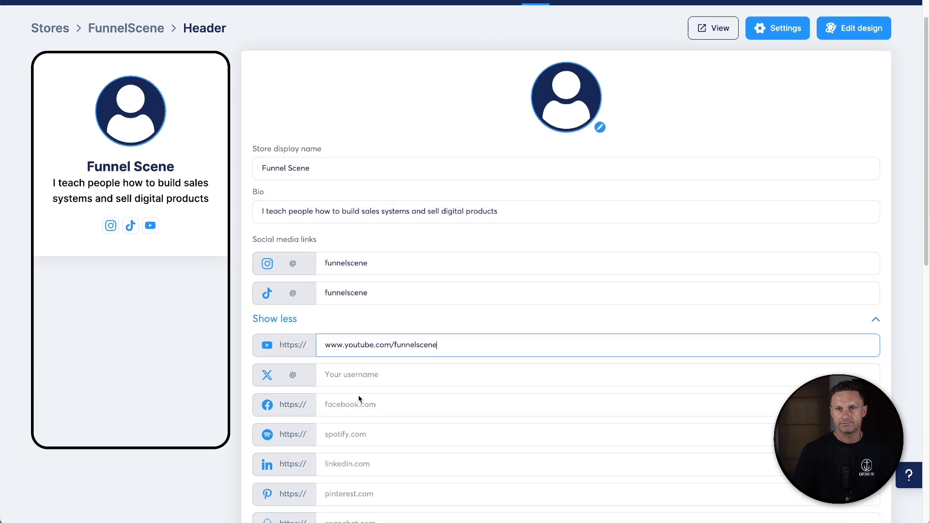
pyautogui.click(358, 397)
pyautogui.write('ww')
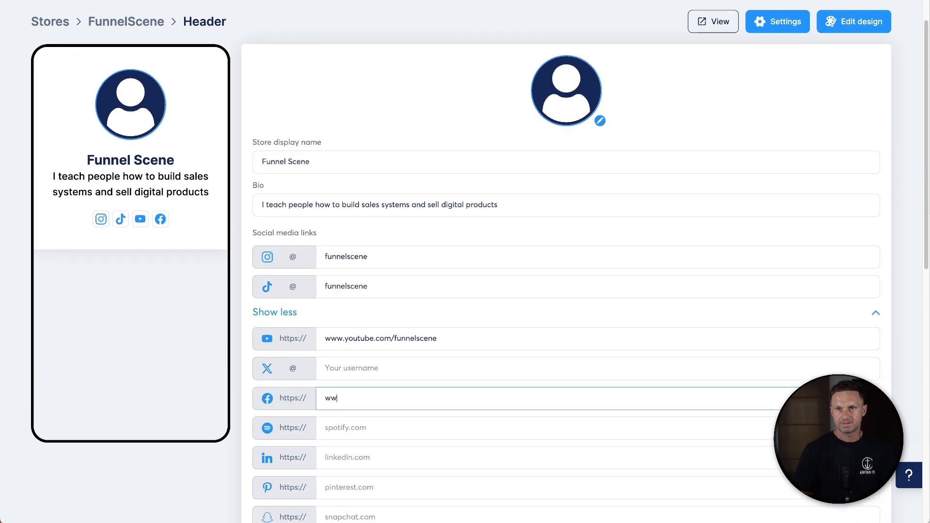
pyautogui.write('w.facebook.com')
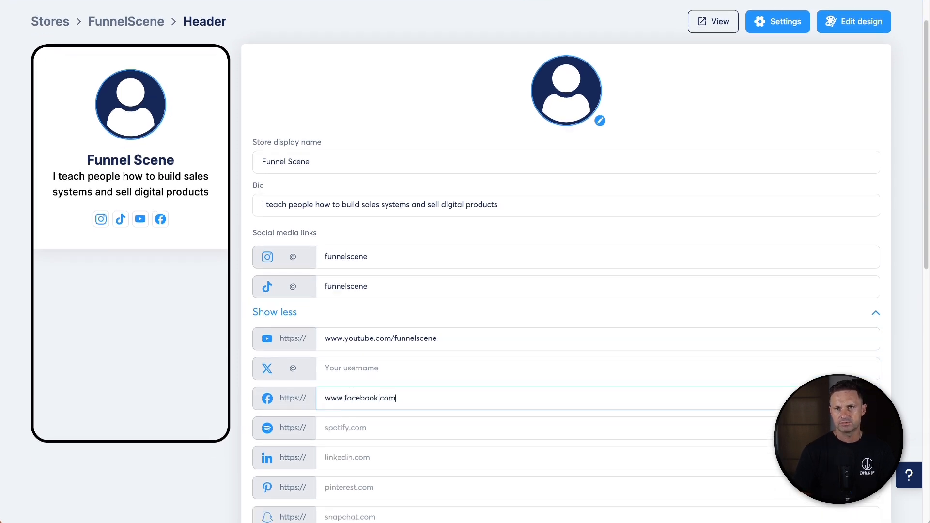
pyautogui.write('/funnelscene')
# - Paste funnelscene.com as the website link and save the header
pyautogui.scroll(-2, 358, 412)
pyautogui.click(359, 421)
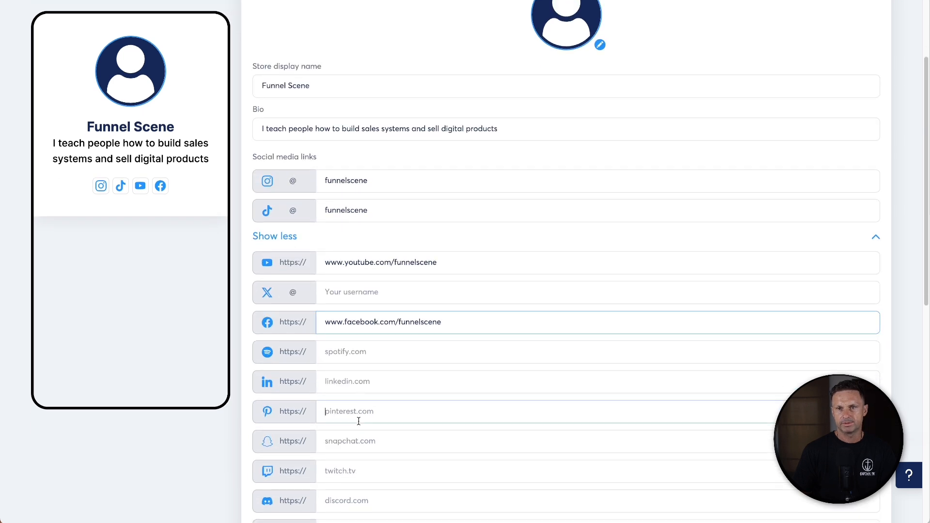
pyautogui.scroll(-3, 359, 418)
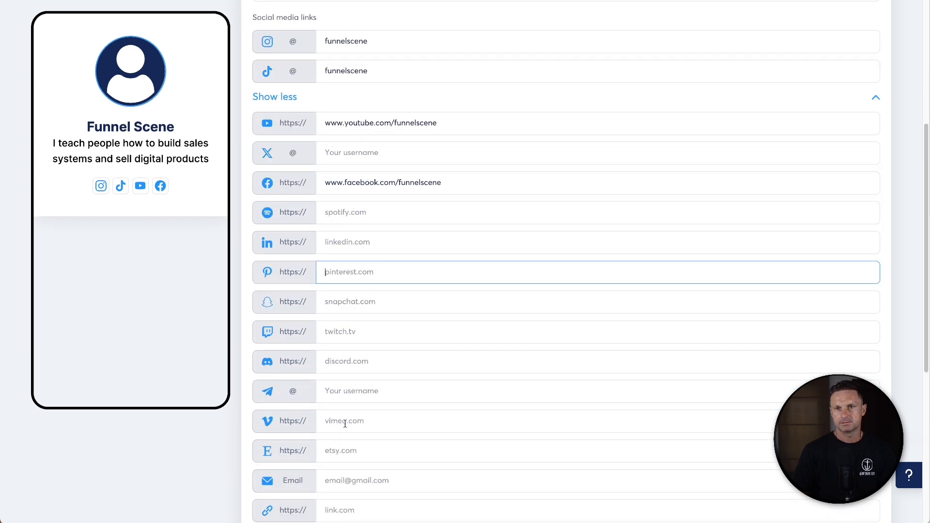
pyautogui.scroll(-1, 341, 434)
pyautogui.click(337, 454)
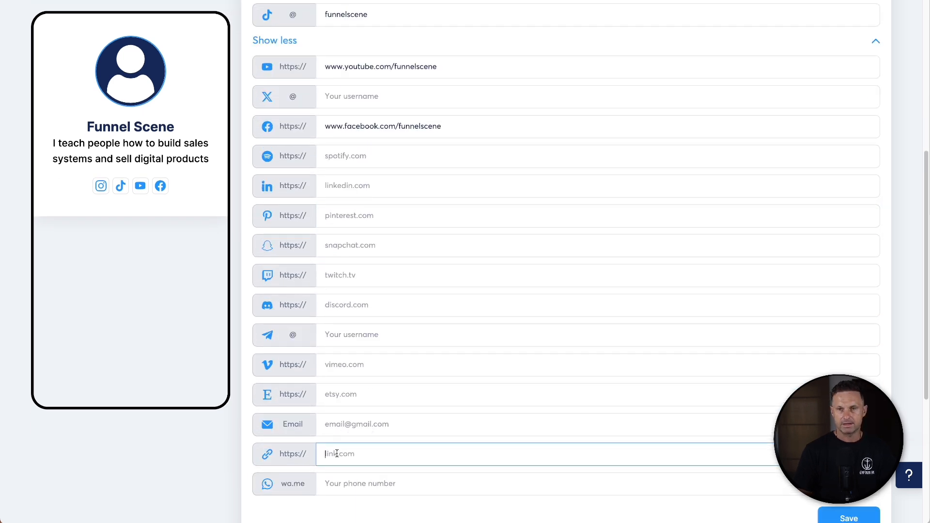
pyautogui.hotkey('ctrl', 'v')
pyautogui.scroll(-1, 585, 398)
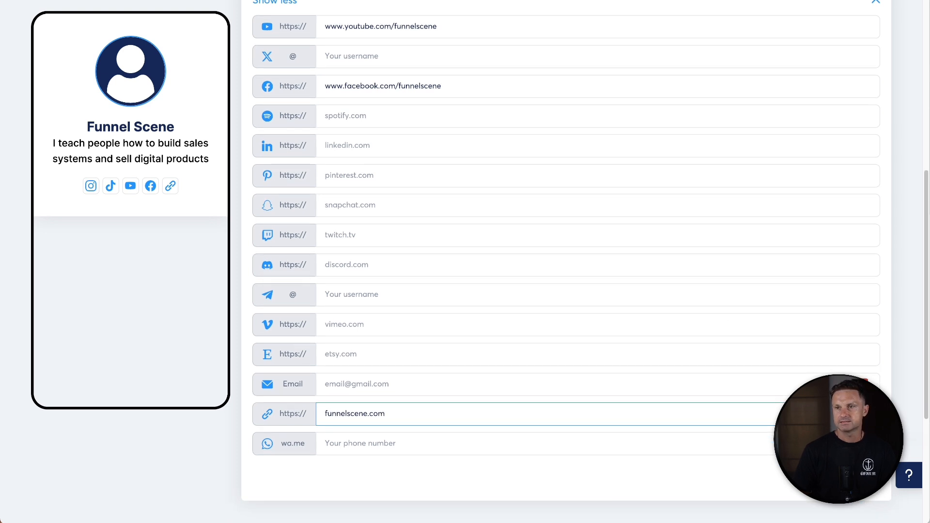
pyautogui.click(861, 476)
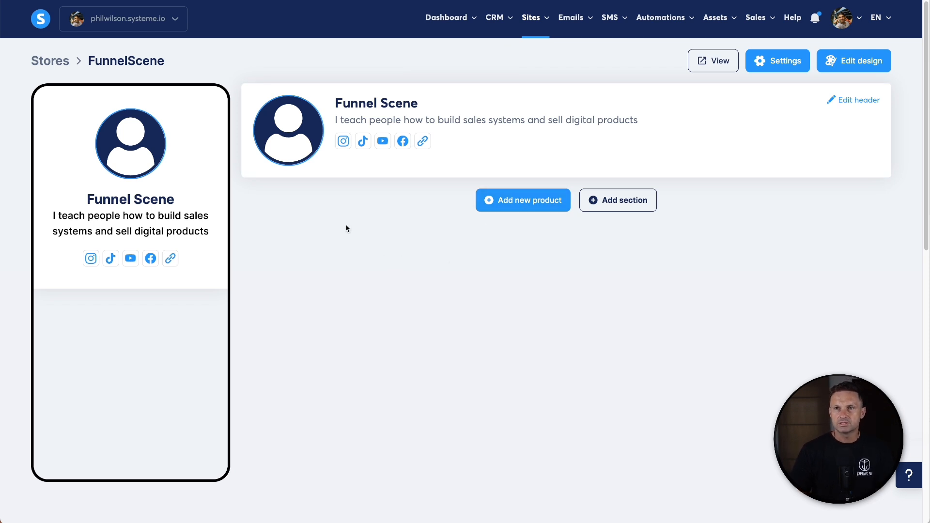
# - Add a 'Redirect to an external link' product pointing to funnelscene.com and save it
pyautogui.click(512, 208)
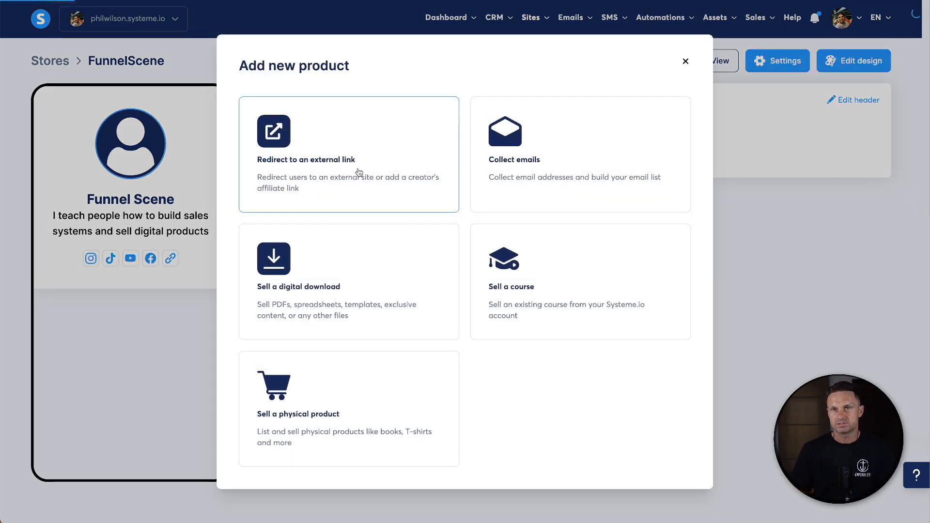
pyautogui.click(308, 173)
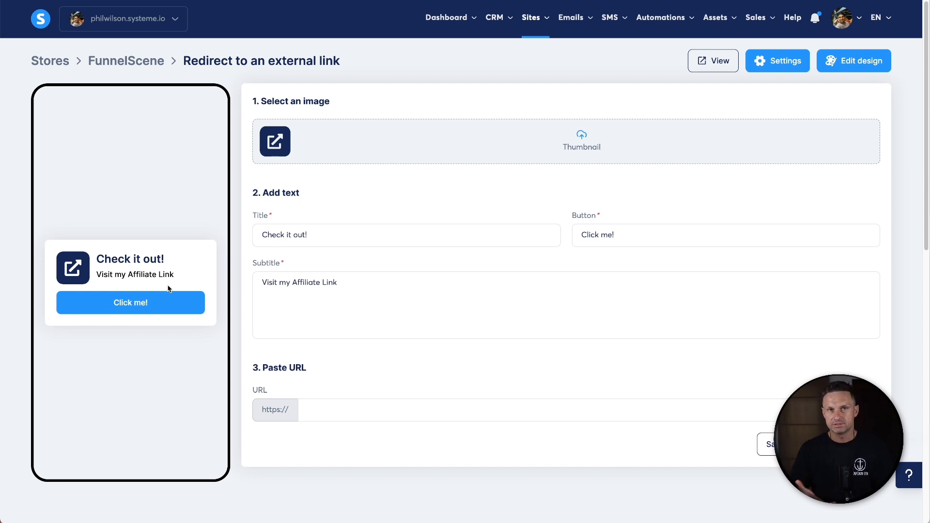
pyautogui.click(369, 419)
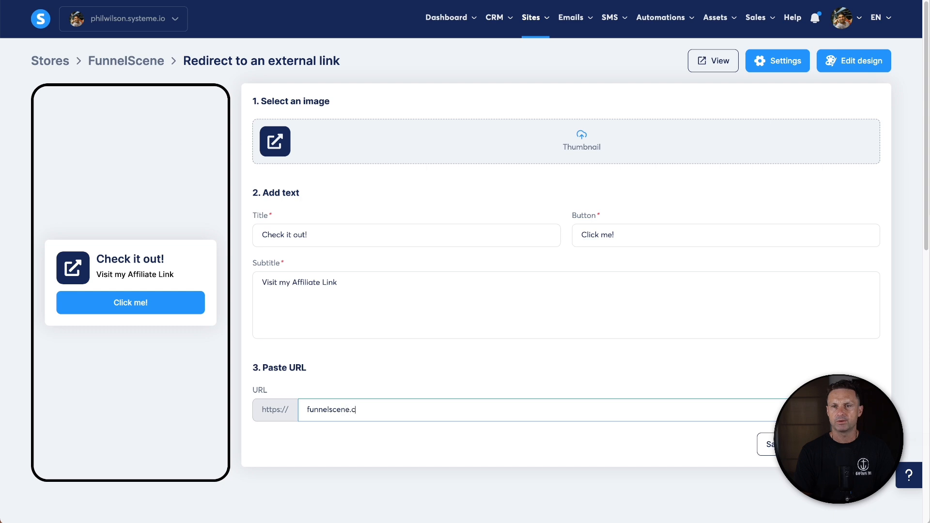
pyautogui.click(769, 444)
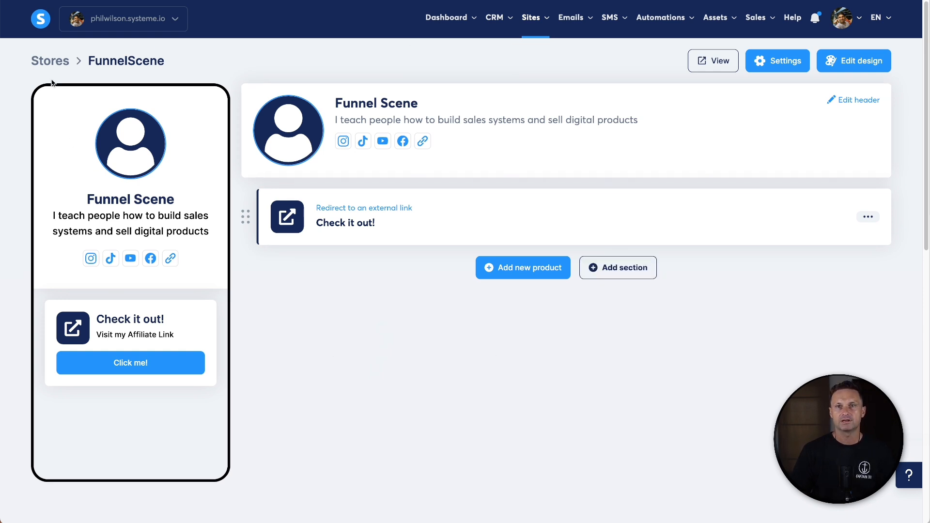
# - Open the store's design page and preview the first few themes on the phone mock-up
pyautogui.click(878, 101)
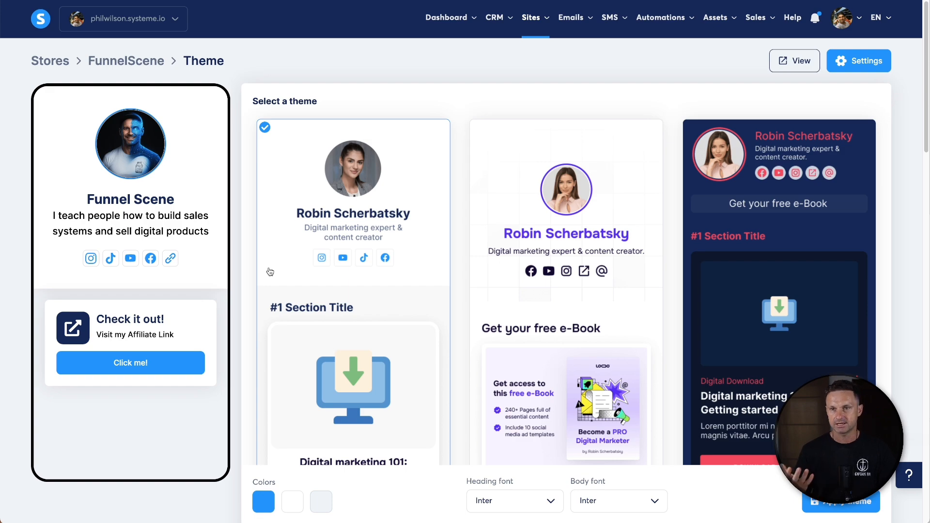
pyautogui.scroll(-20, 260, 208)
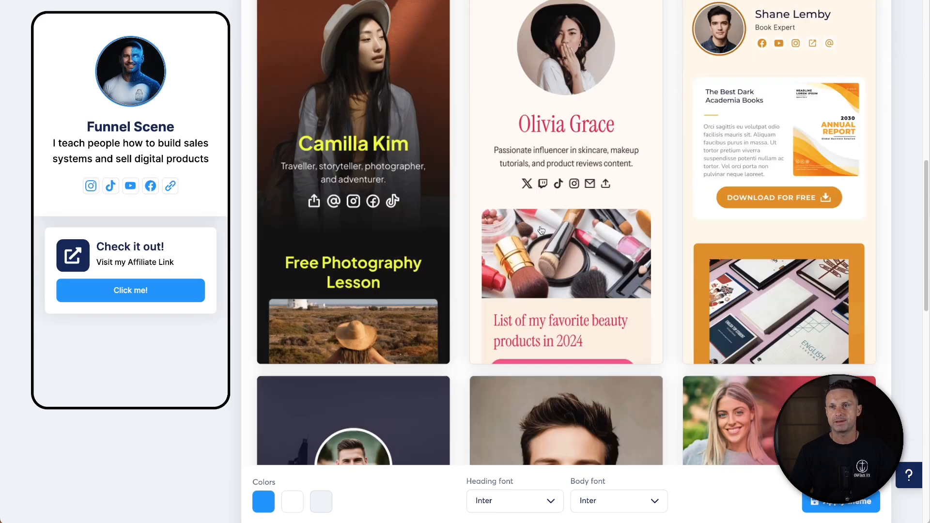
pyautogui.scroll(-5, 351, 275)
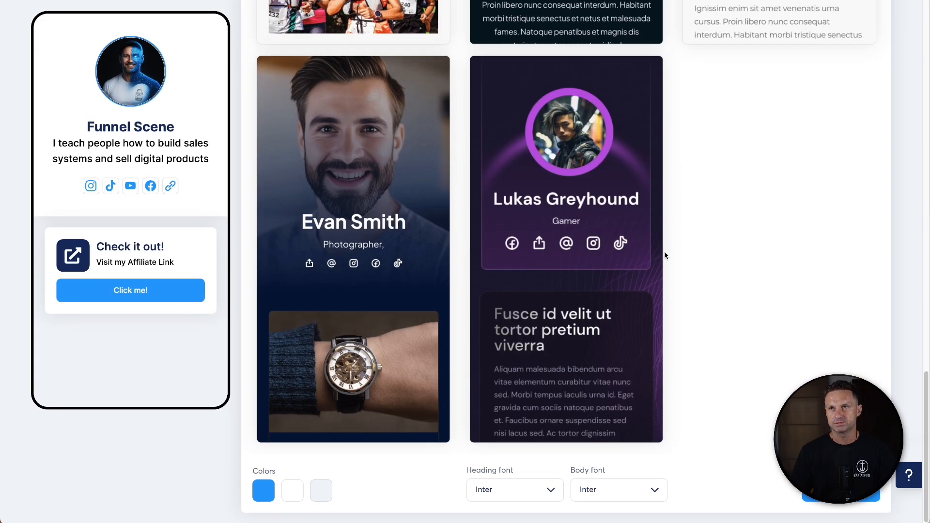
pyautogui.scroll(20, 665, 255)
pyautogui.click(553, 217)
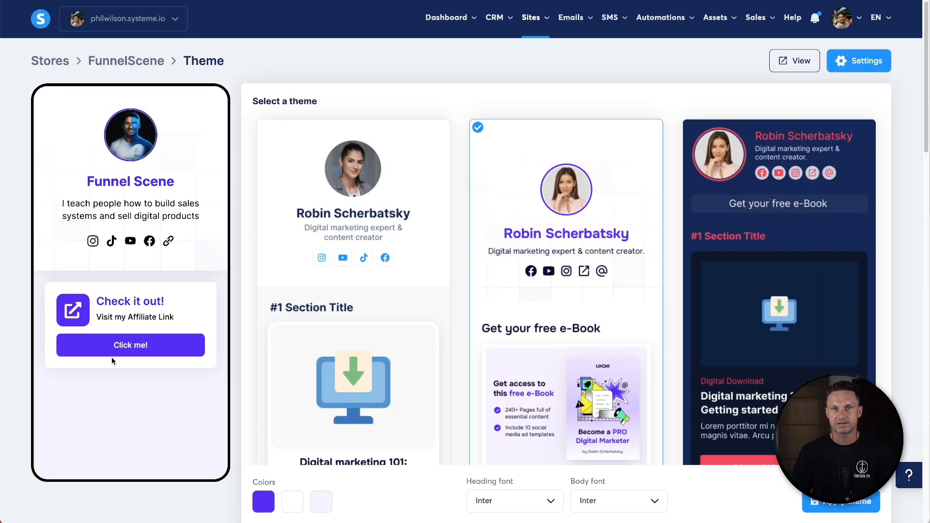
pyautogui.click(775, 260)
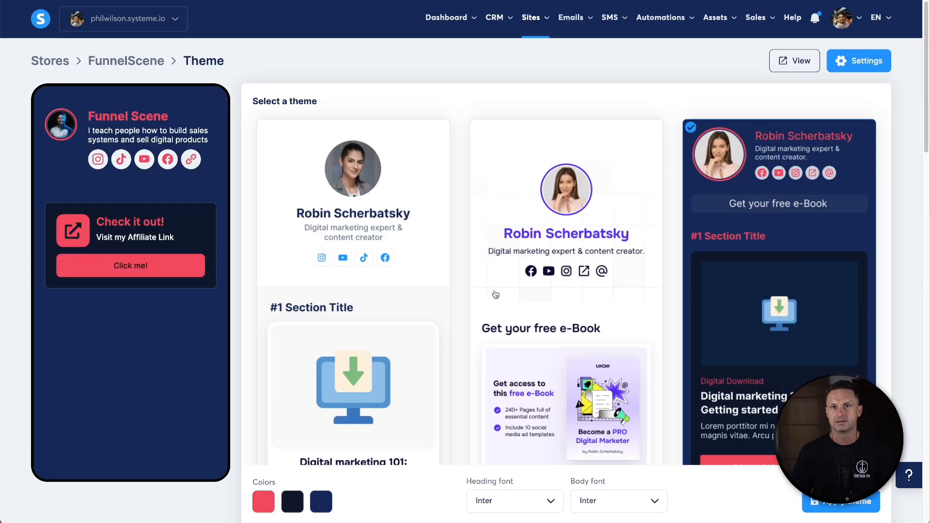
pyautogui.scroll(-1, 188, 286)
pyautogui.scroll(-4, 188, 286)
pyautogui.click(420, 340)
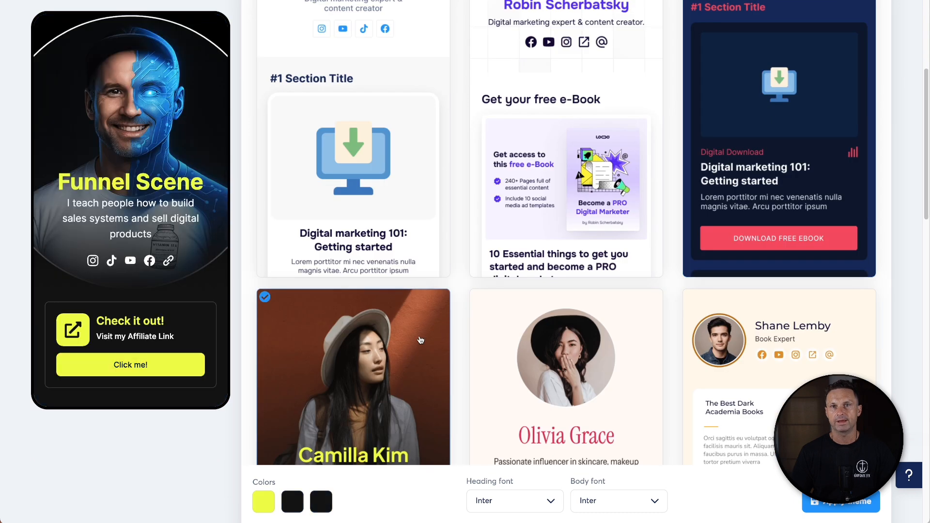
# - Preview further themes lower in the theme list
pyautogui.scroll(-1, 508, 346)
pyautogui.click(560, 345)
pyautogui.click(754, 353)
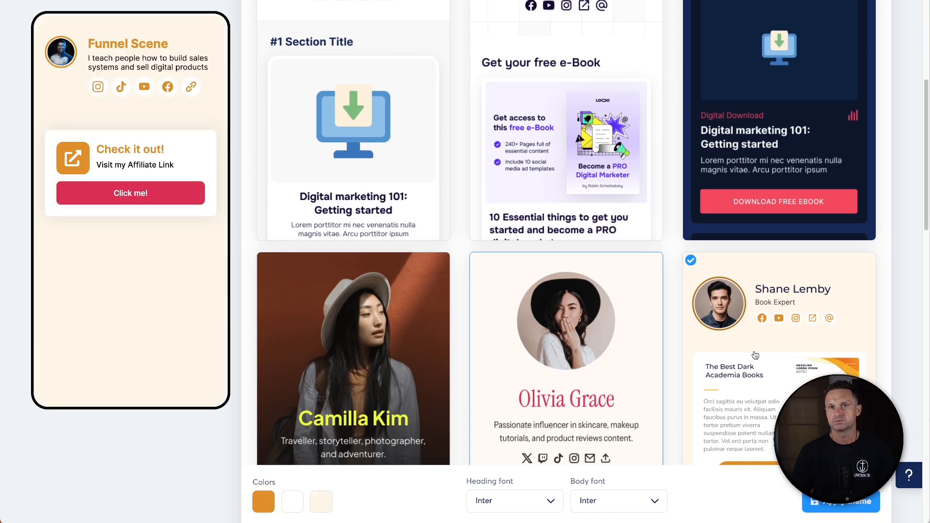
pyautogui.scroll(-9, 368, 378)
pyautogui.click(360, 350)
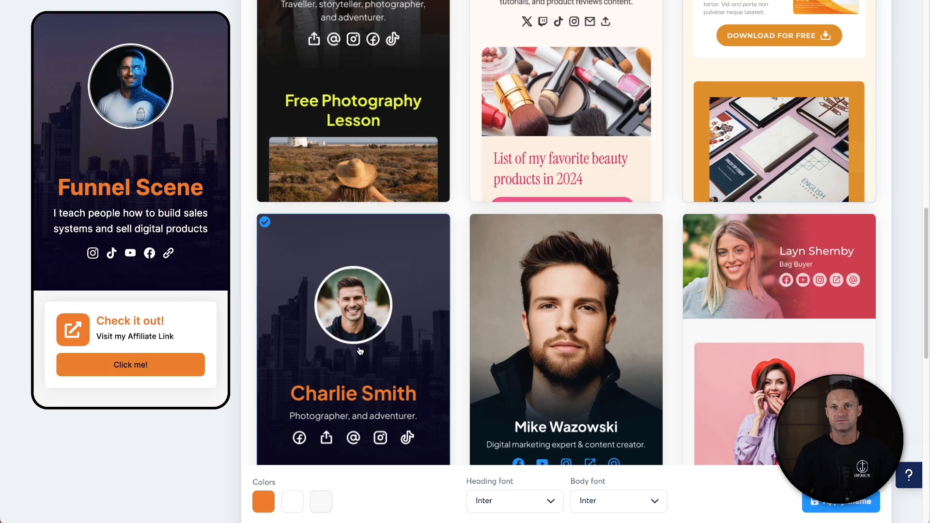
pyautogui.click(569, 340)
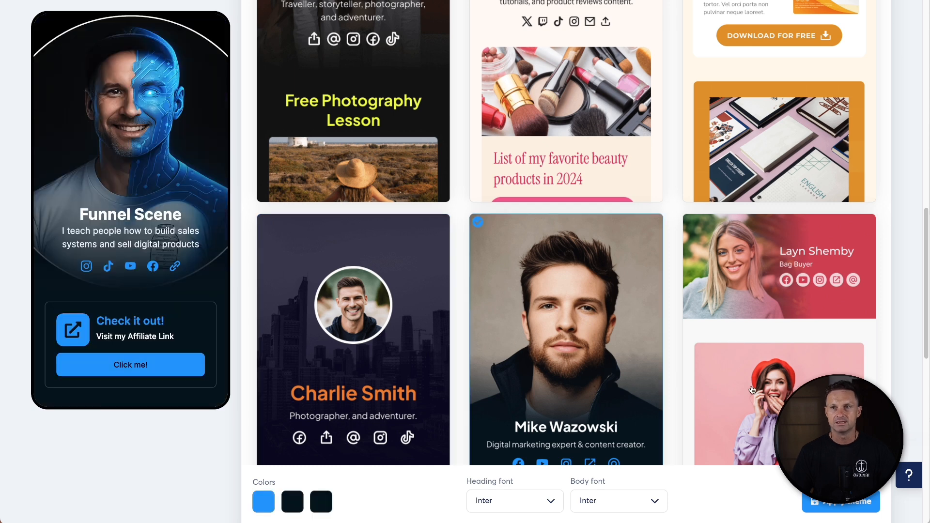
pyautogui.scroll(-1, 692, 368)
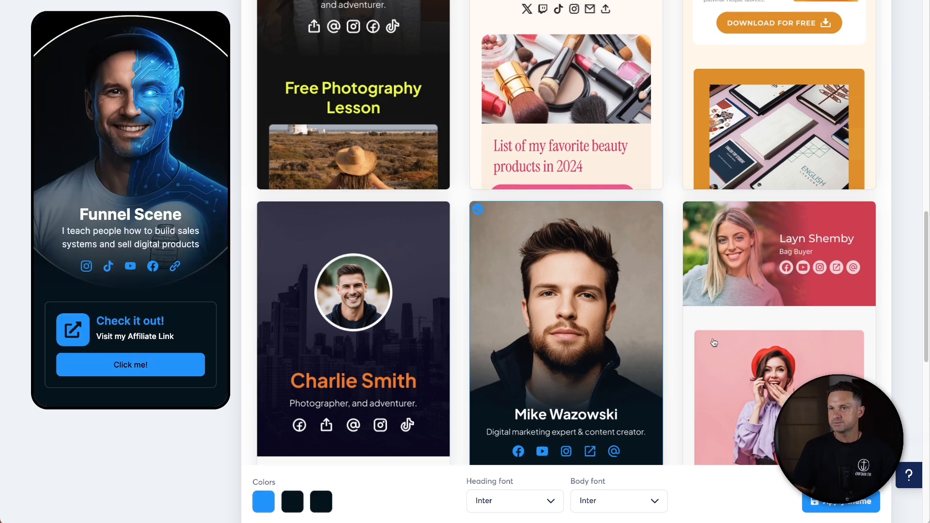
pyautogui.click(730, 292)
pyautogui.scroll(-6, 523, 333)
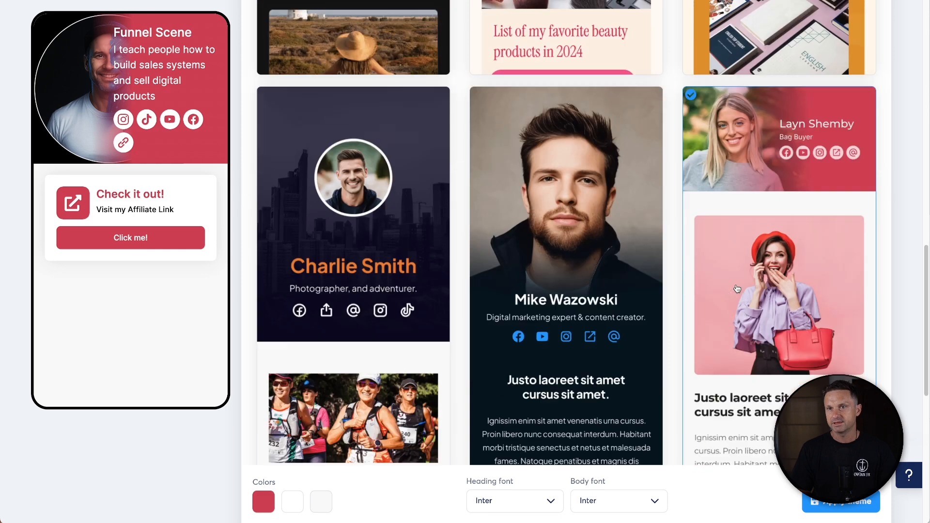
pyautogui.click(411, 350)
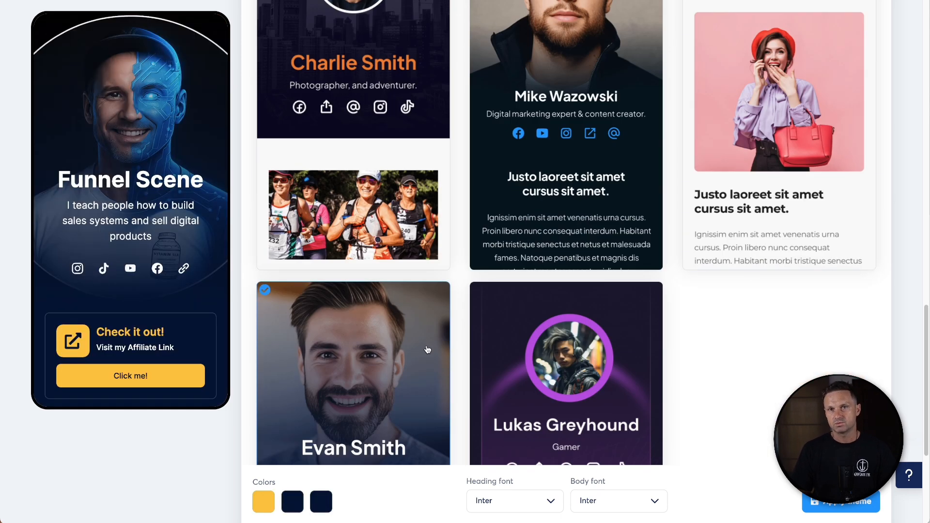
pyautogui.click(520, 390)
# - Select the Mike Wazowski theme for the store
pyautogui.scroll(5, 498, 372)
pyautogui.click(615, 362)
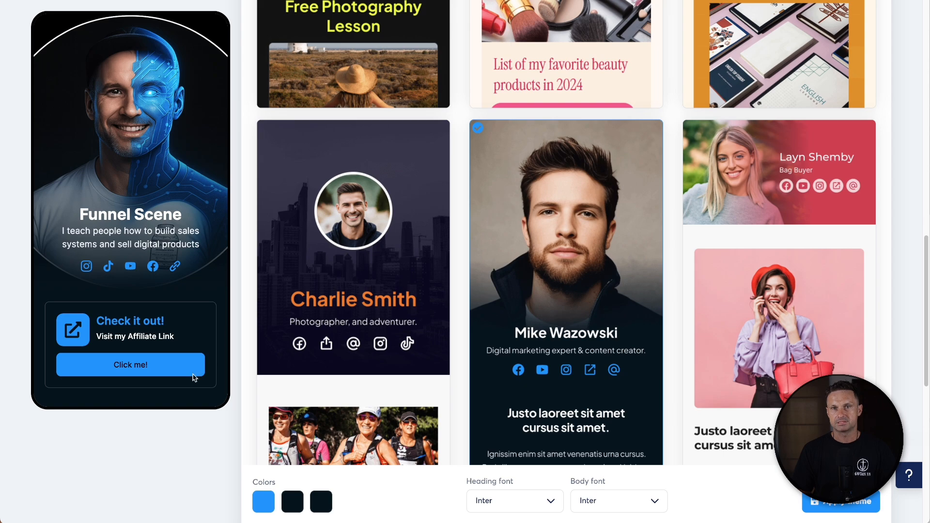
pyautogui.scroll(16, 239, 378)
pyautogui.scroll(-10, 240, 480)
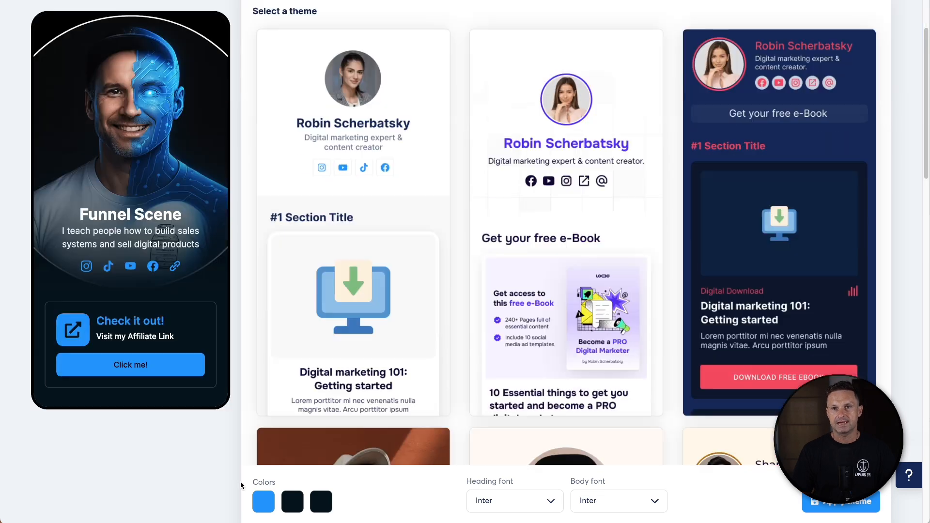
pyautogui.scroll(-4, 289, 485)
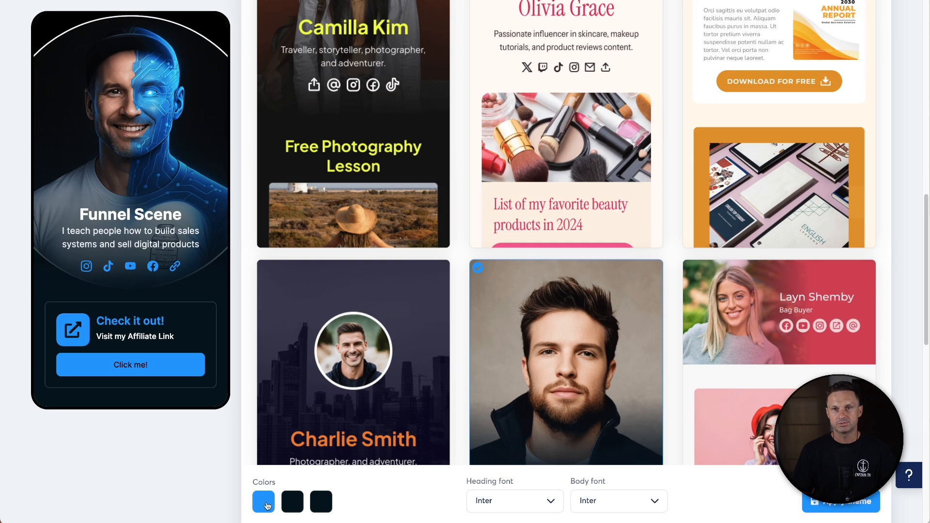
# - Set the second and third theme colours to black, 000000
pyautogui.click(265, 503)
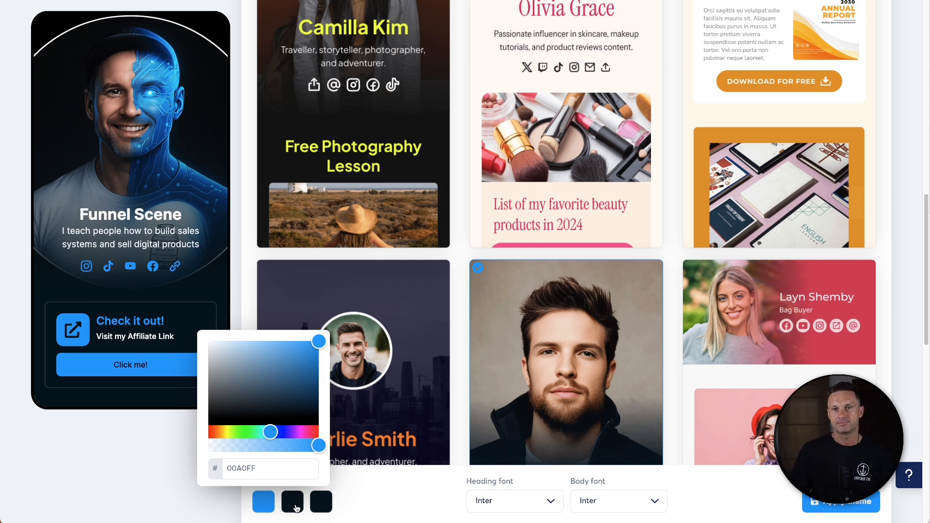
pyautogui.click(293, 501)
pyautogui.click(344, 420)
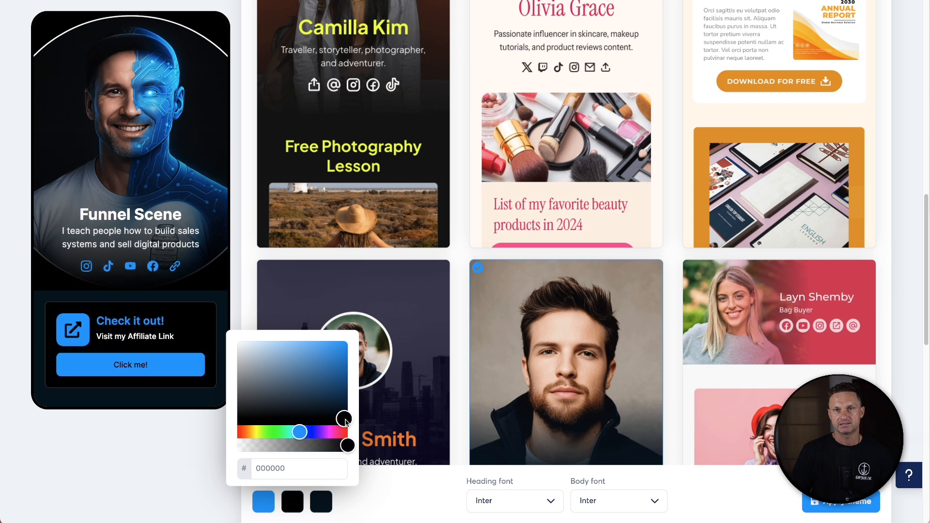
pyautogui.moveTo(346, 422)
pyautogui.mouseDown()
pyautogui.moveTo(347, 407)
pyautogui.moveTo(351, 430)
pyautogui.mouseUp()
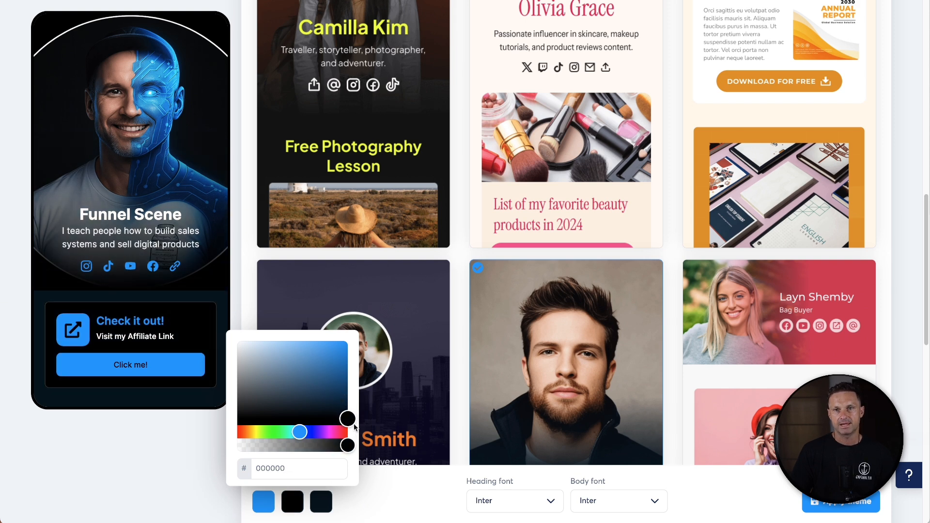
pyautogui.moveTo(354, 427); pyautogui.dragTo(378, 436)
pyautogui.click(324, 499)
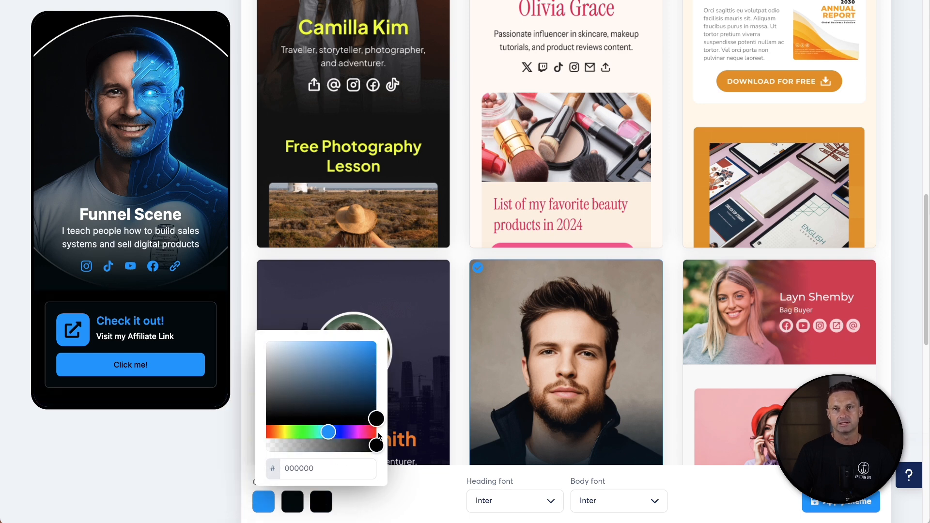
pyautogui.click(388, 508)
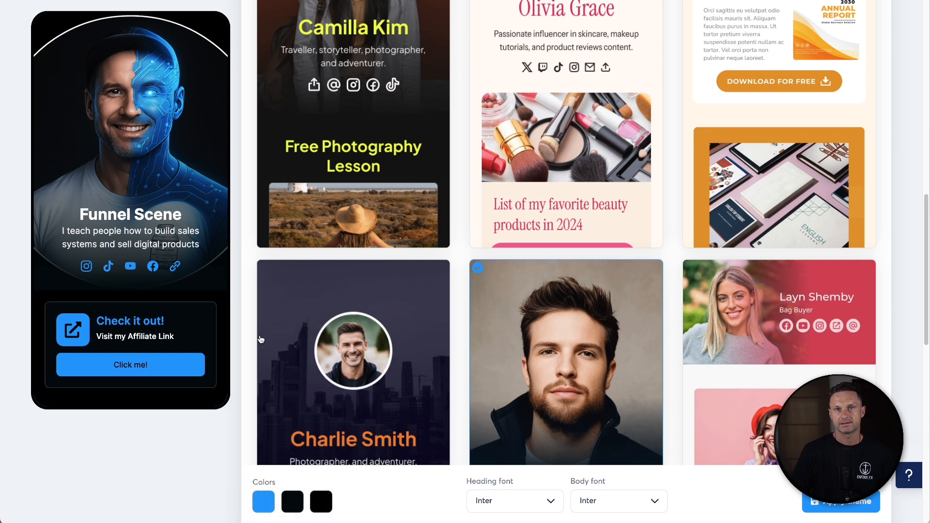
# - Set both the heading font and the body font to Poppins and apply the theme
pyautogui.click(499, 504)
pyautogui.scroll(-5, 489, 456)
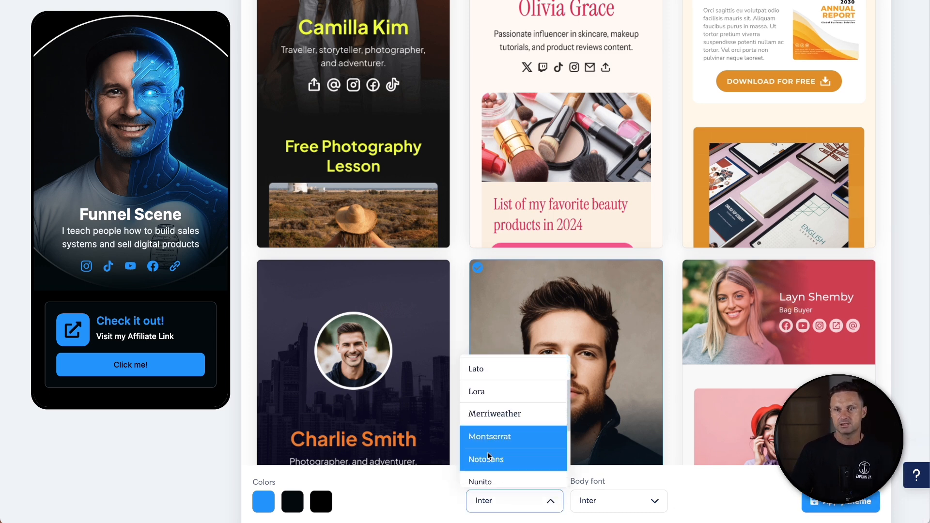
pyautogui.scroll(-3, 508, 446)
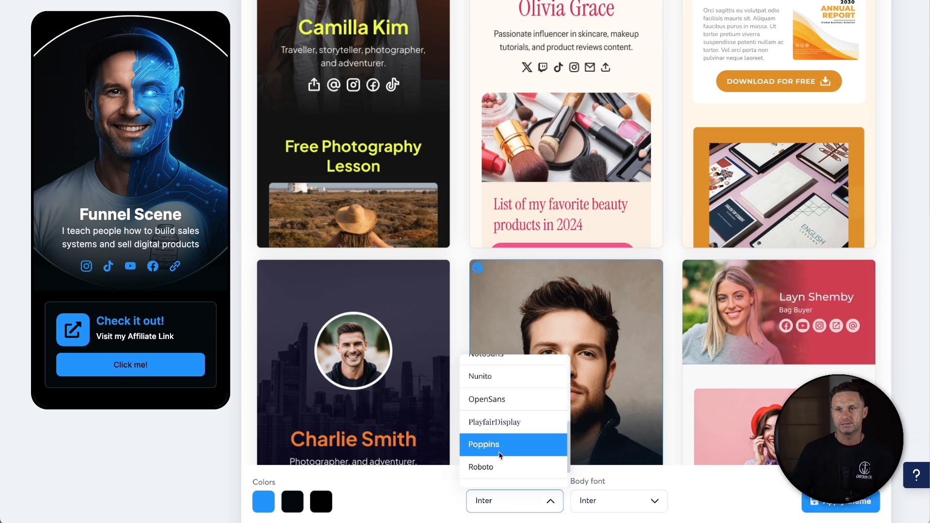
pyautogui.click(502, 447)
pyautogui.click(576, 506)
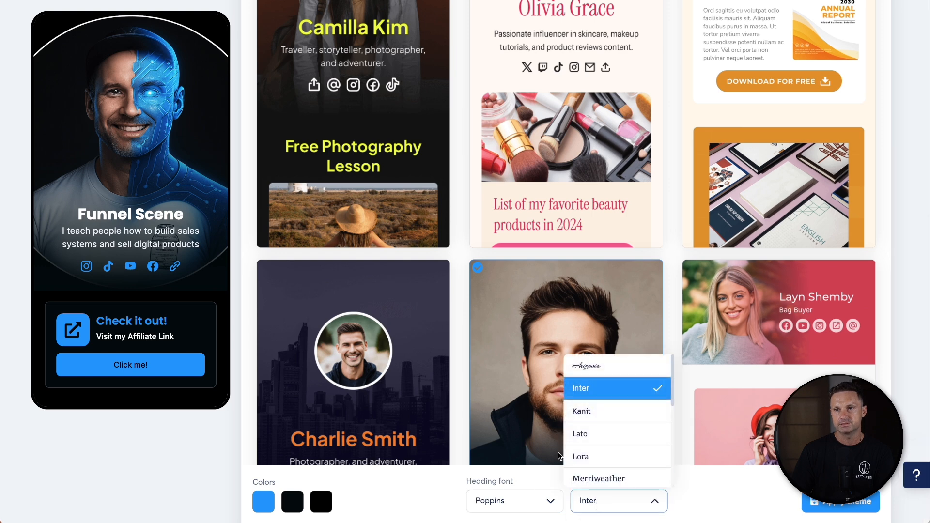
pyautogui.scroll(-5, 624, 447)
pyautogui.click(618, 446)
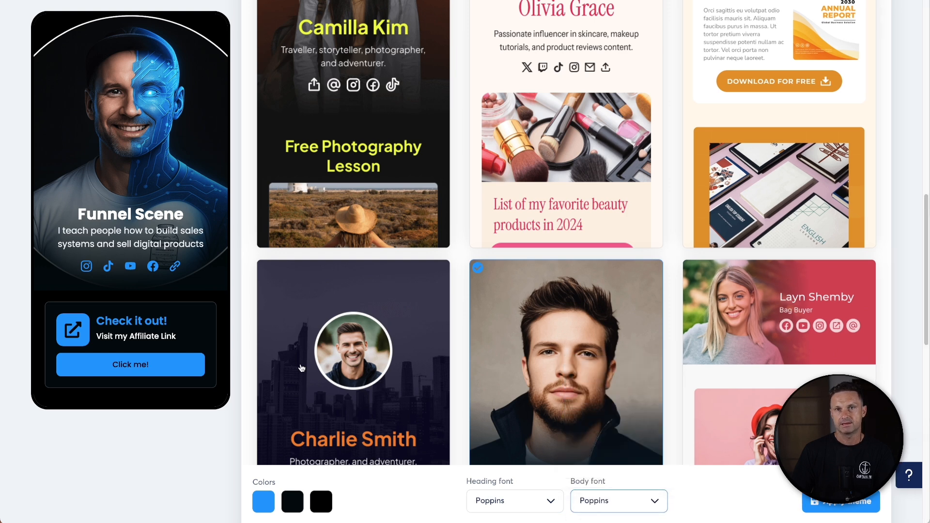
pyautogui.click(818, 503)
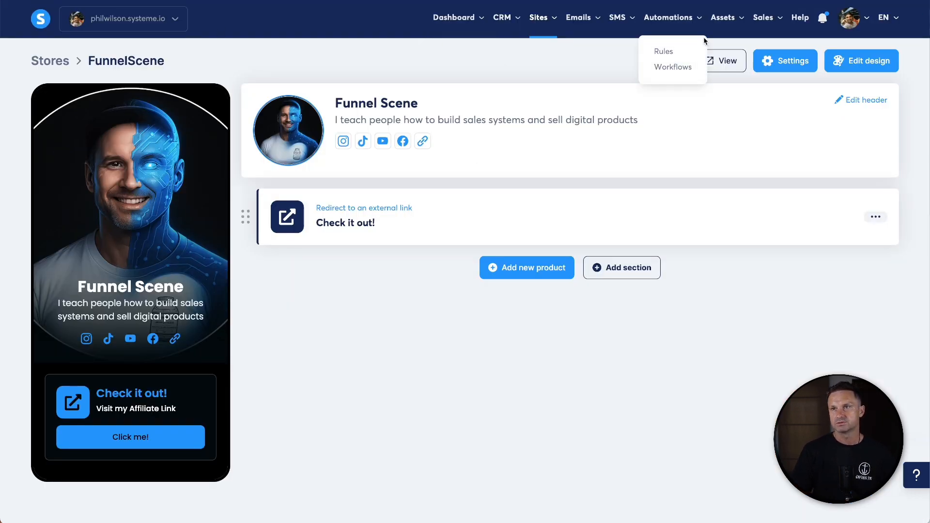
# - Open the external link product for editing and set its thumbnail to the Funnel-Scene-Logo image
pyautogui.click(717, 60)
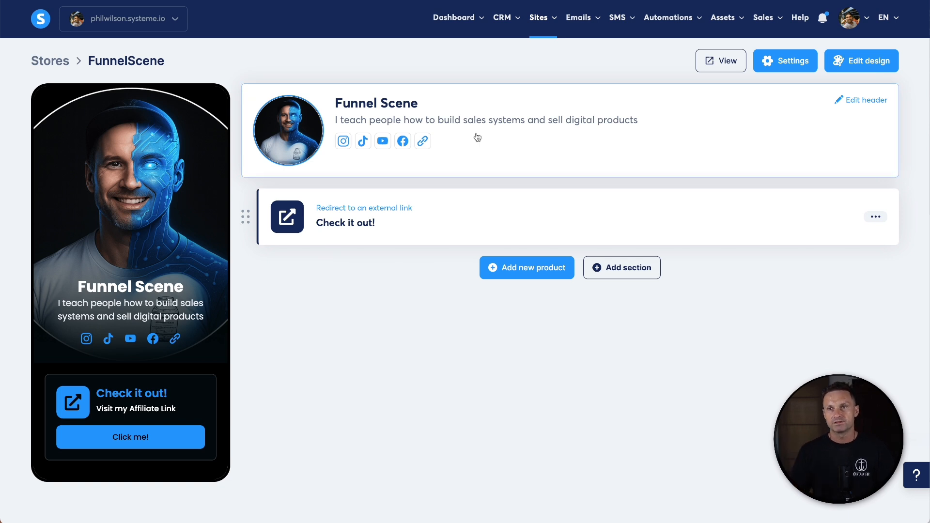
pyautogui.click(871, 218)
pyautogui.click(390, 227)
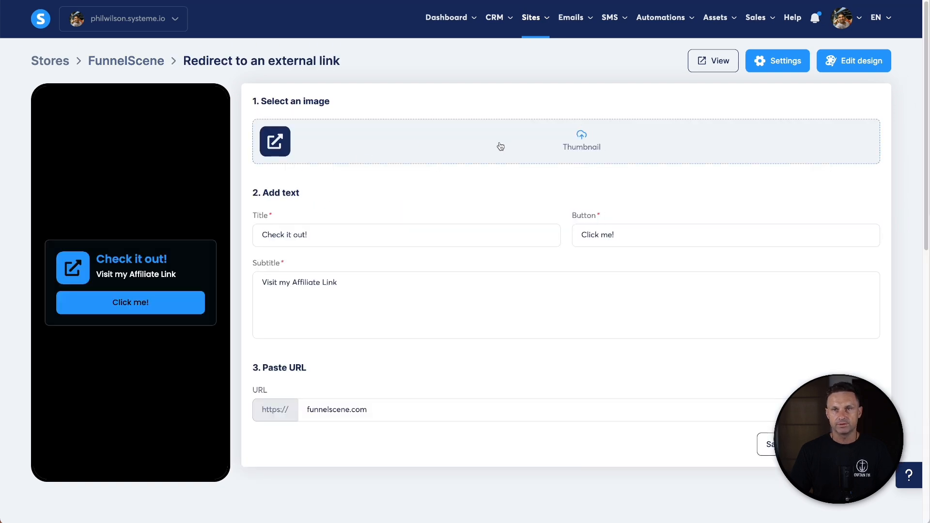
pyautogui.click(513, 139)
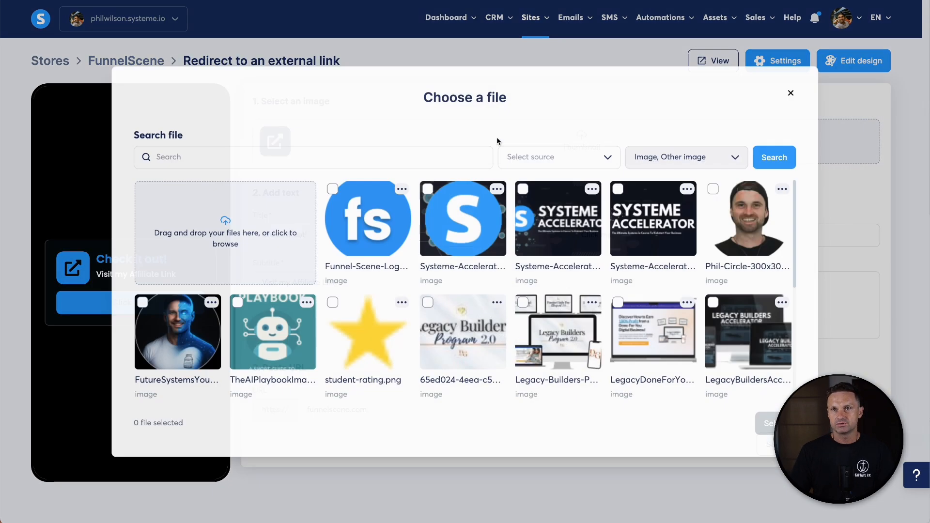
pyautogui.click(366, 218)
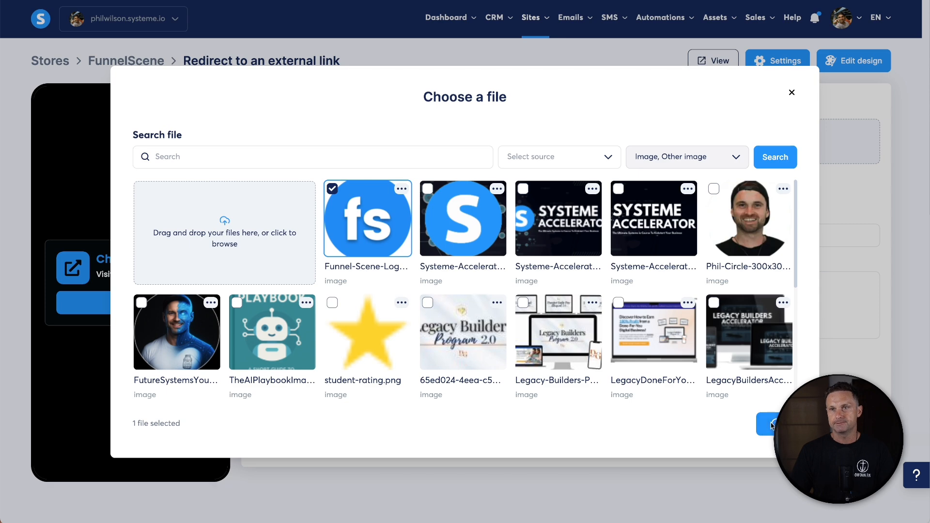
pyautogui.click(770, 424)
# - Set the product title to Funnel Resources
pyautogui.click(366, 239)
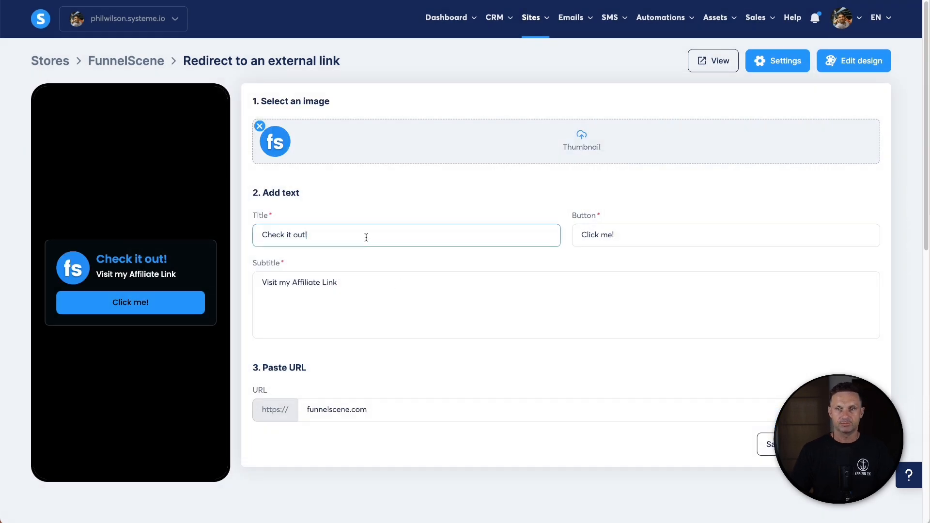
pyautogui.tripleClick(366, 237)
pyautogui.press('BackSpace')
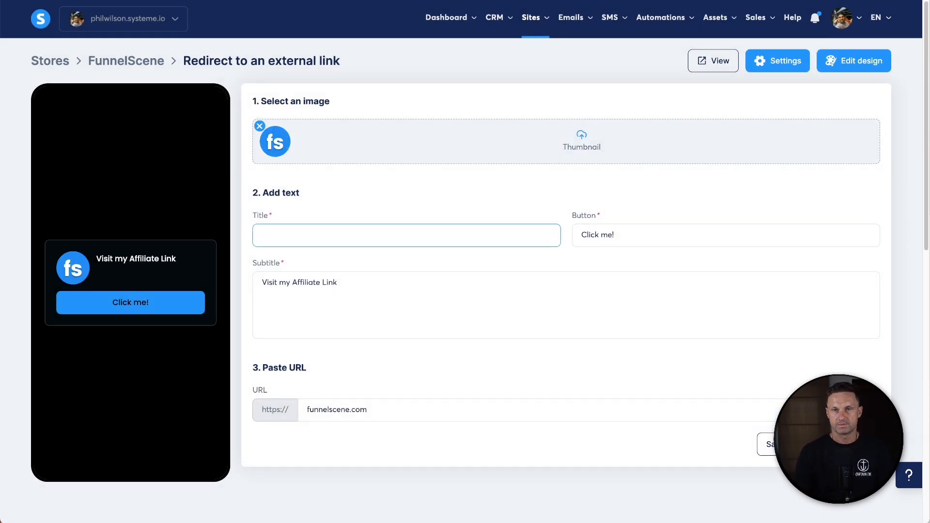
pyautogui.write('Funnel Resoour')
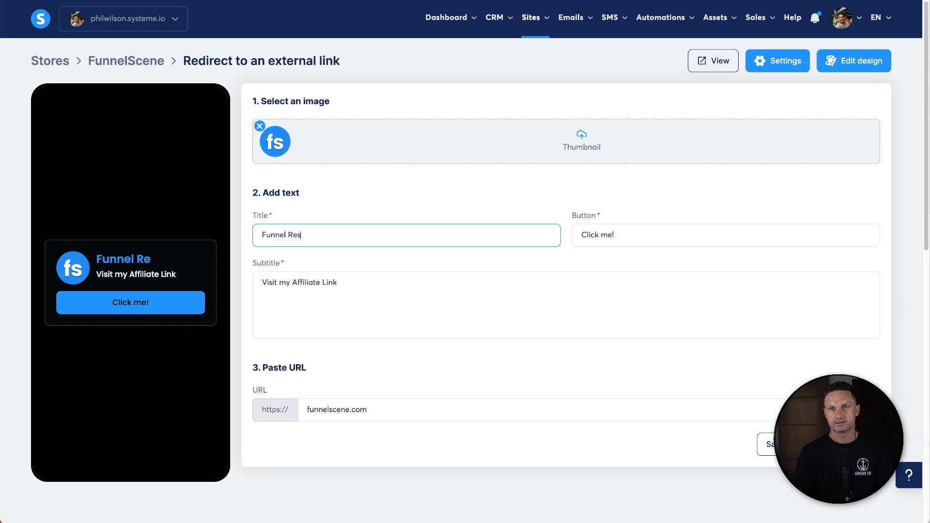
pyautogui.press('BackSpace')
pyautogui.press('BackSpace')
pyautogui.press('BackSpace')
pyautogui.write('urces')
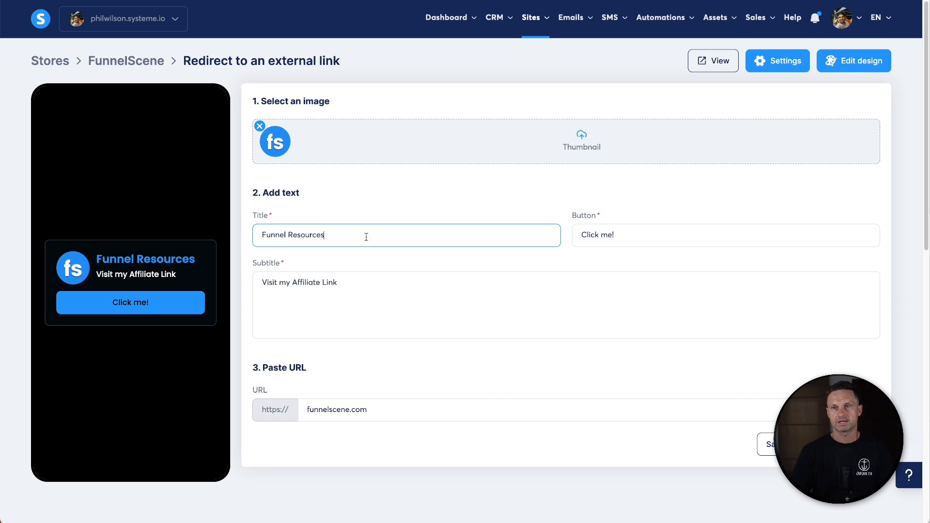
# - Set the external link's button text to Yes! Show Me
pyautogui.click(608, 235)
pyautogui.tripleClick(613, 236)
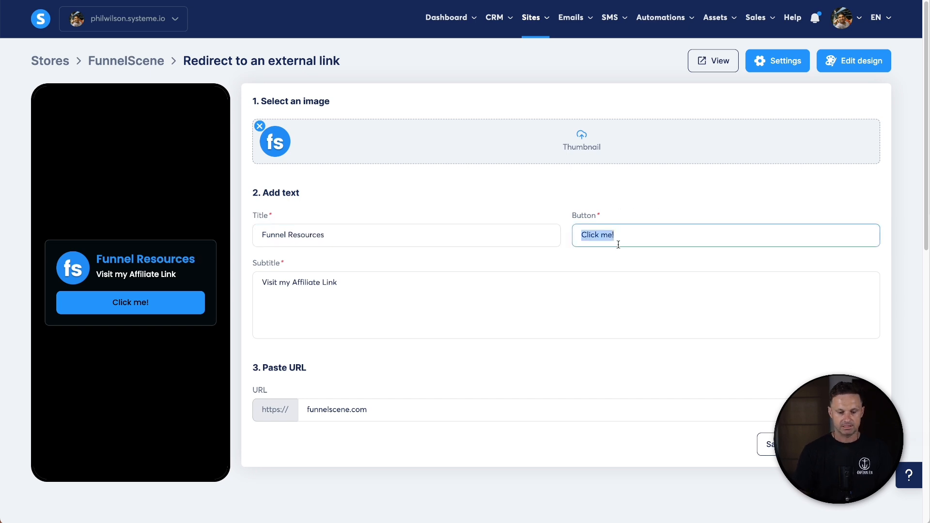
pyautogui.write('Yes! H')
pyautogui.press('BackSpace')
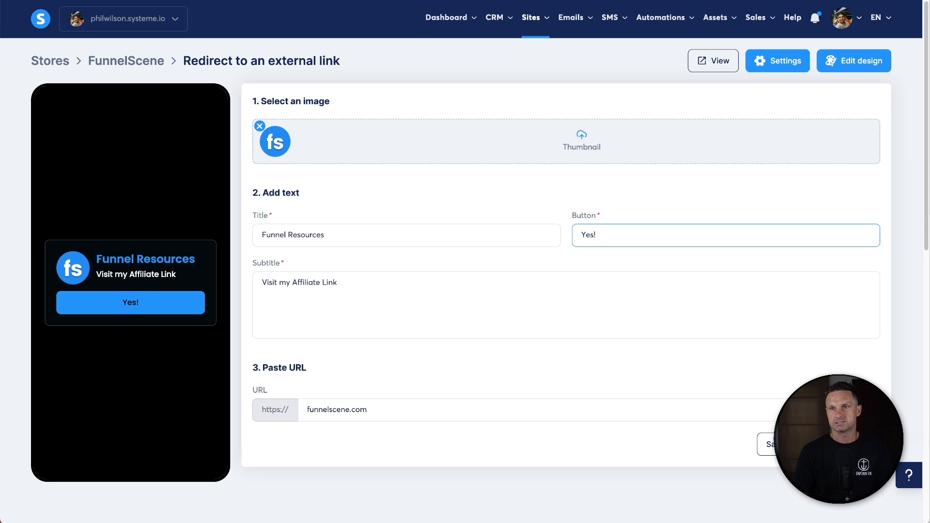
pyautogui.write('Show Me')
# - Replace the subtitle with Visit Funnel Scene Website
pyautogui.tripleClick(393, 294)
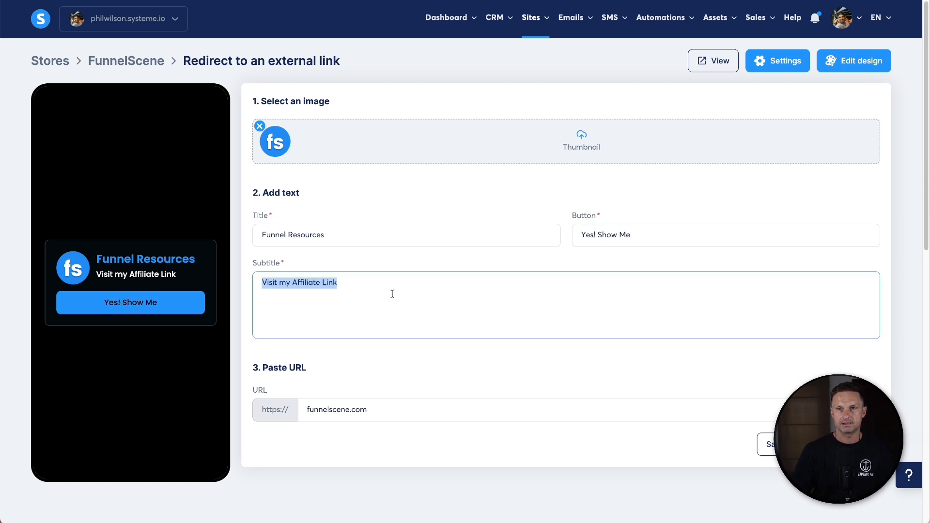
pyautogui.write('Visit ')
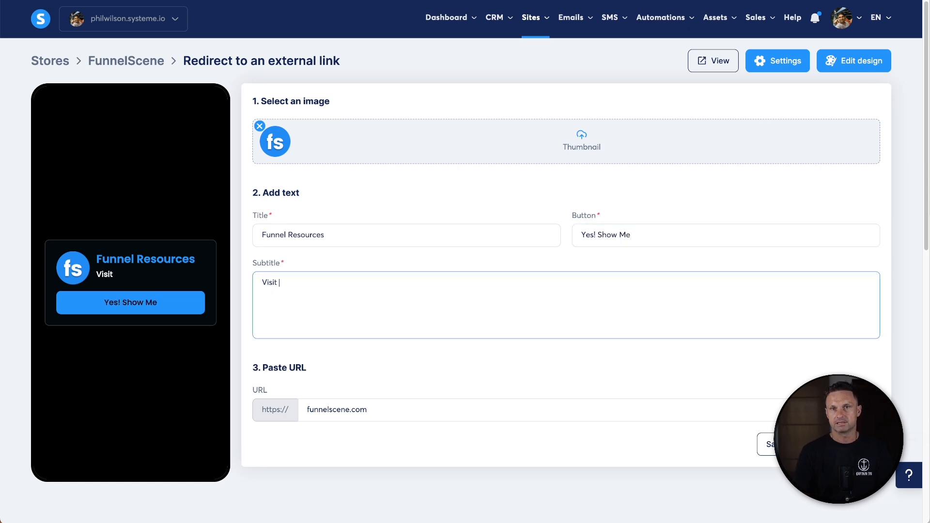
pyautogui.write('the Funnel')
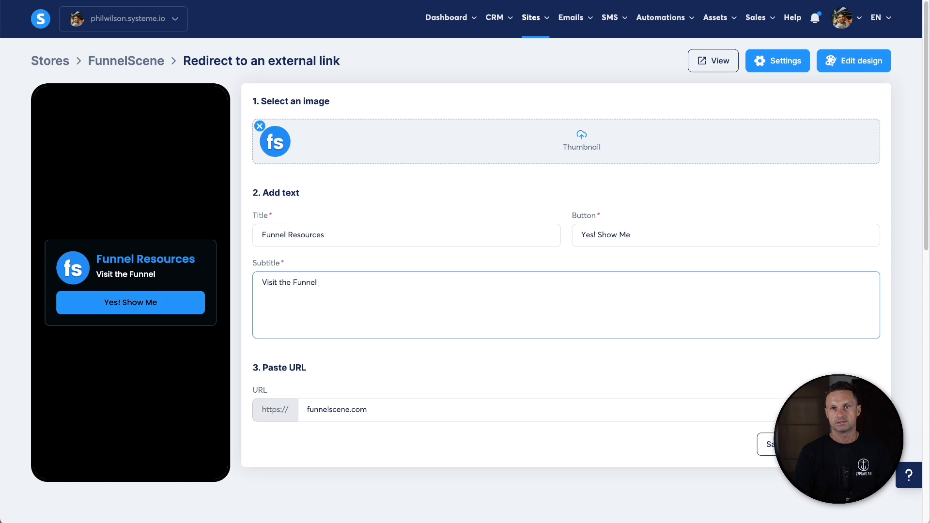
pyautogui.press('BackSpace')
pyautogui.press('BackSpace')
pyautogui.press('BackSpace')
pyautogui.press('BackSpace')
pyautogui.press('BackSpace')
pyautogui.press('BackSpace')
pyautogui.press('BackSpace')
pyautogui.press('BackSpace')
pyautogui.press('BackSpace')
pyautogui.press('BackSpace')
pyautogui.press('BackSpace')
pyautogui.write('Funnel ')
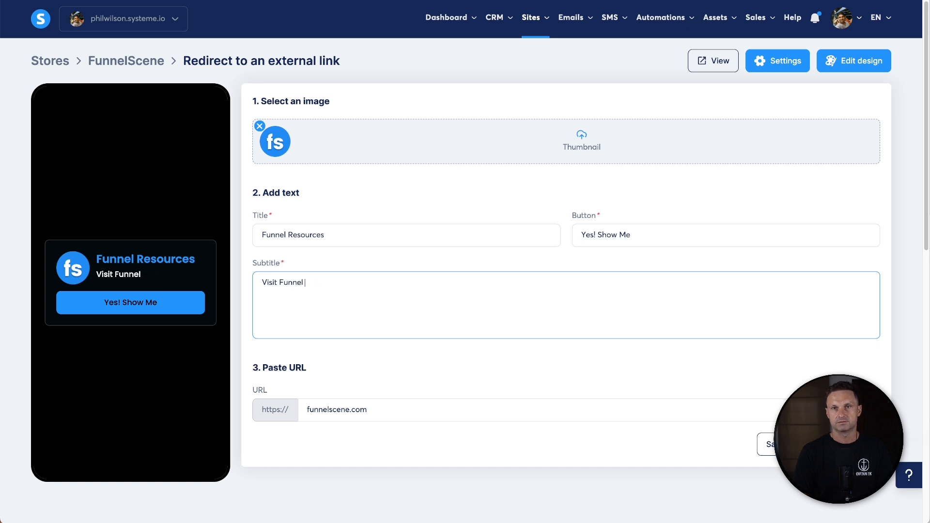
pyautogui.write('Scene Website')
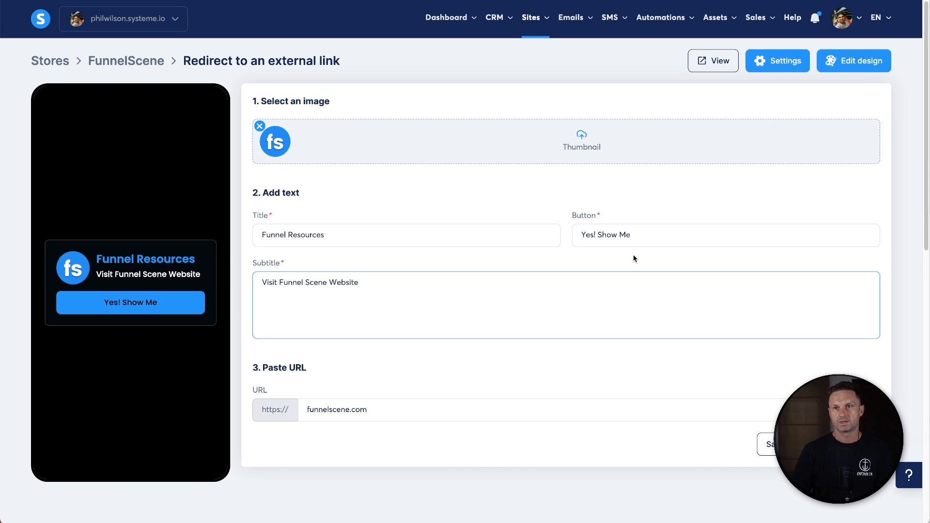
# - Change the button text to Yes! Let's Go and save the external link product
pyautogui.moveTo(594, 238); pyautogui.dragTo(635, 233)
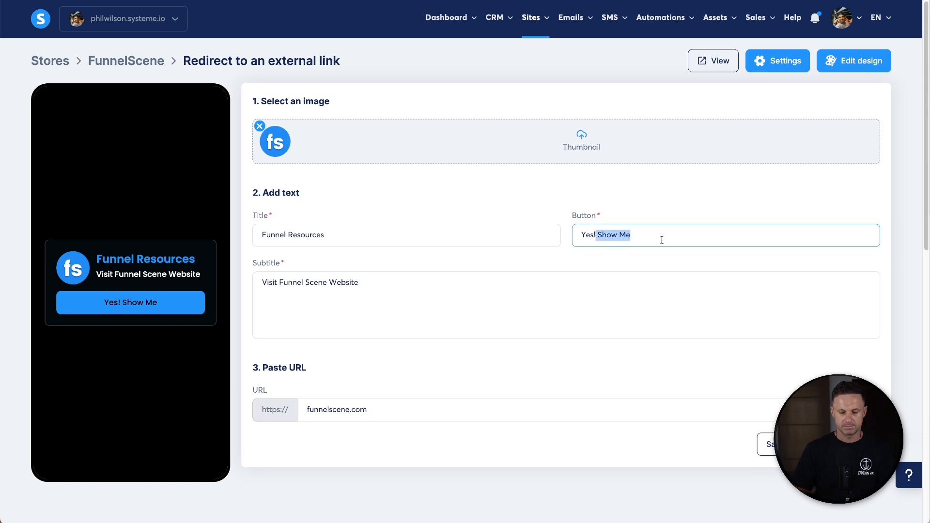
pyautogui.write("Let's go")
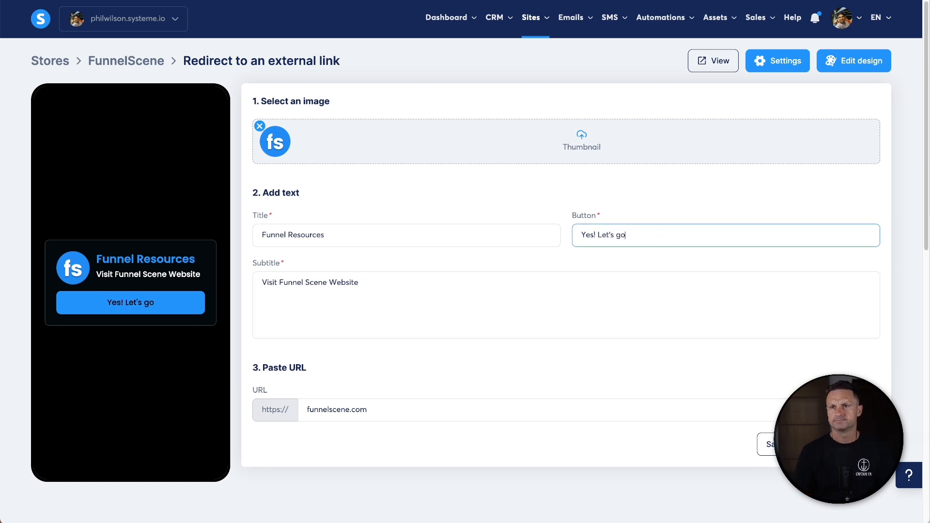
pyautogui.click(621, 235)
pyautogui.press('BackSpace')
pyautogui.write('G')
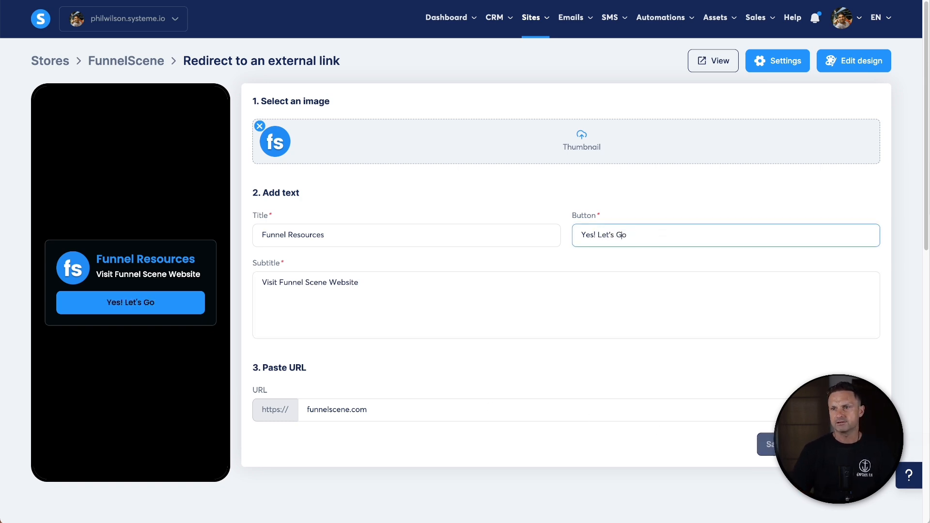
pyautogui.click(774, 444)
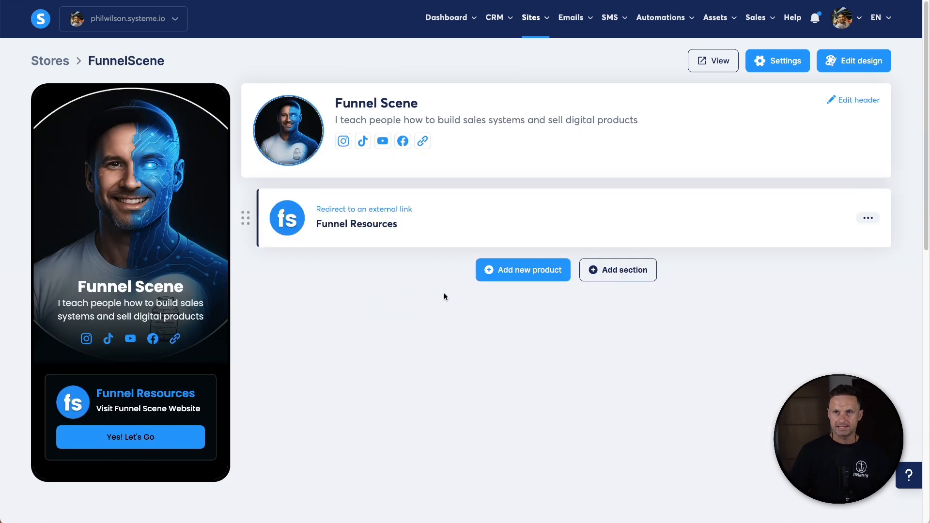
# - Add a new Sell a course product and open its Course settings
pyautogui.click(498, 273)
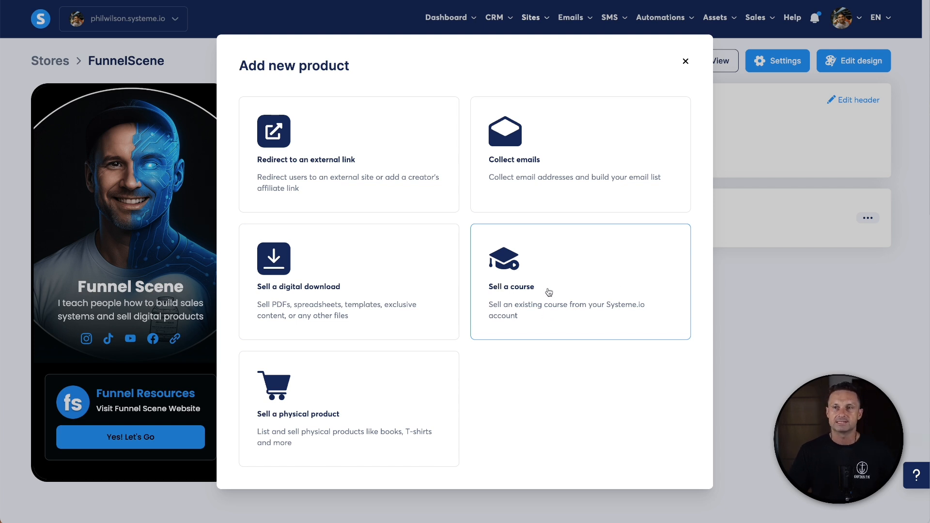
pyautogui.click(539, 286)
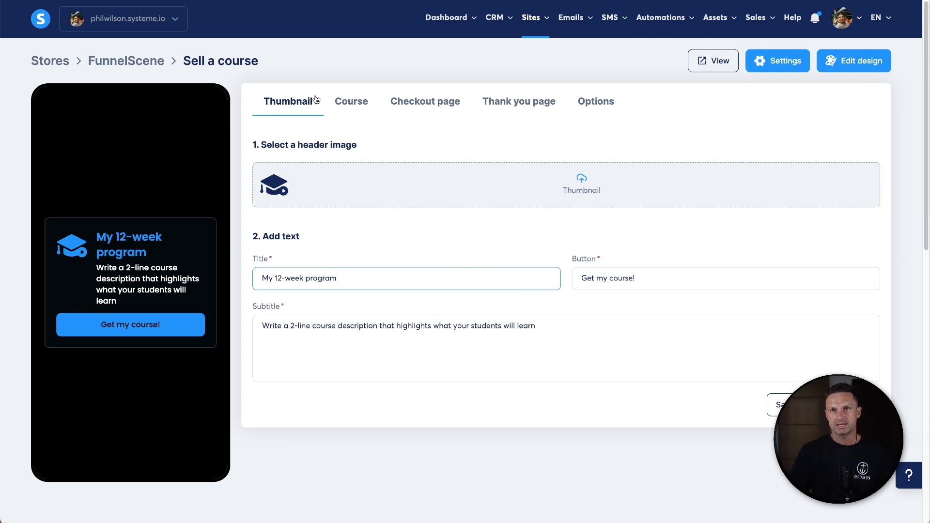
pyautogui.click(343, 107)
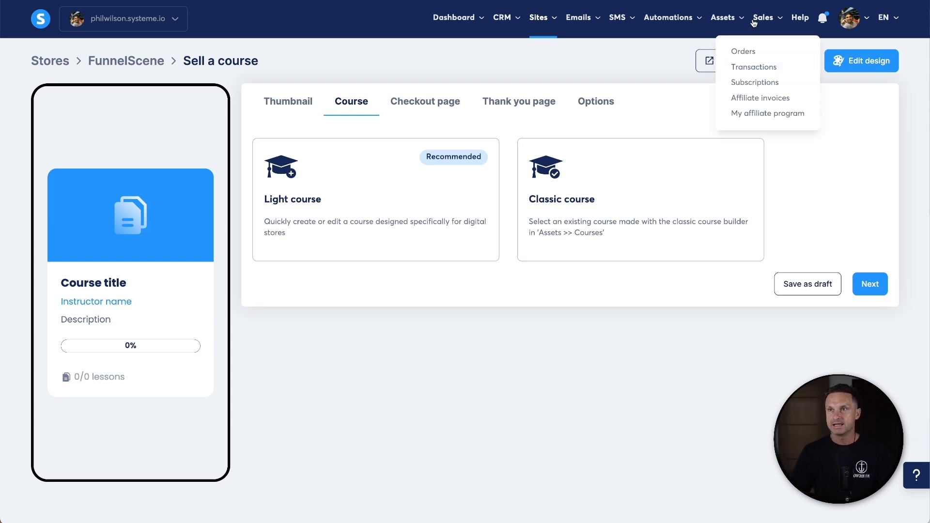
pyautogui.moveTo(727, 17)
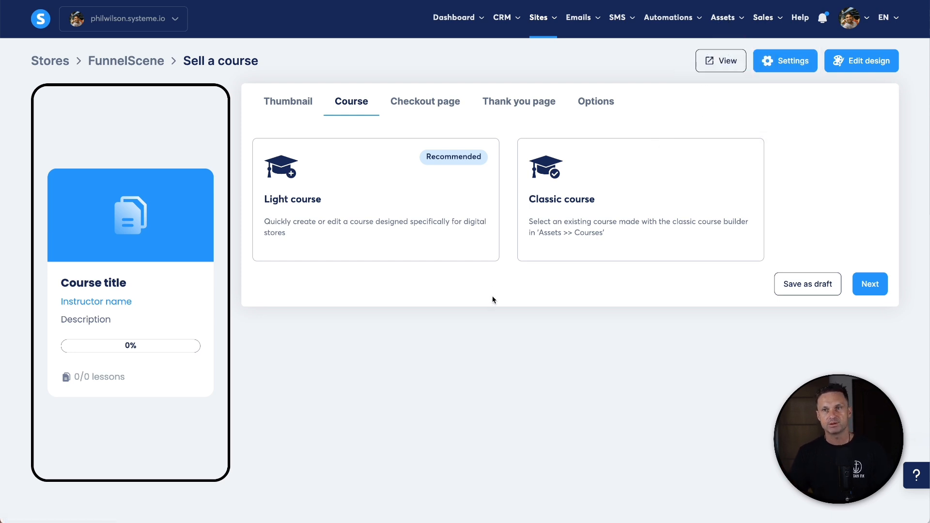
# - Choose the Light course type and select New course as the course to sell
pyautogui.click(628, 232)
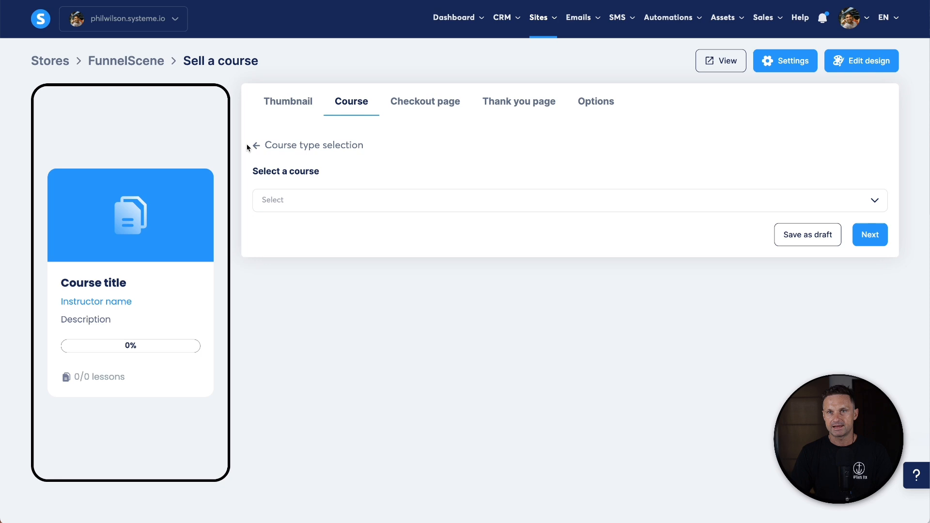
pyautogui.click(262, 145)
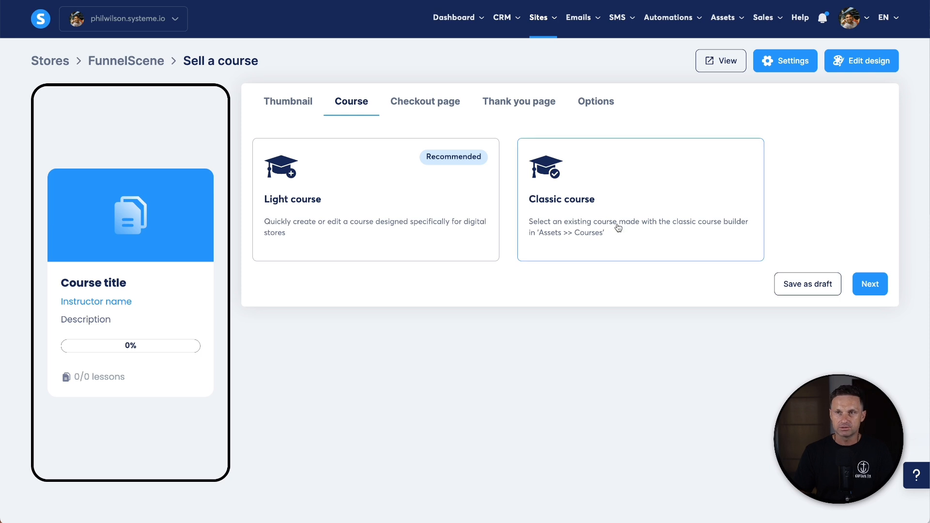
pyautogui.click(385, 217)
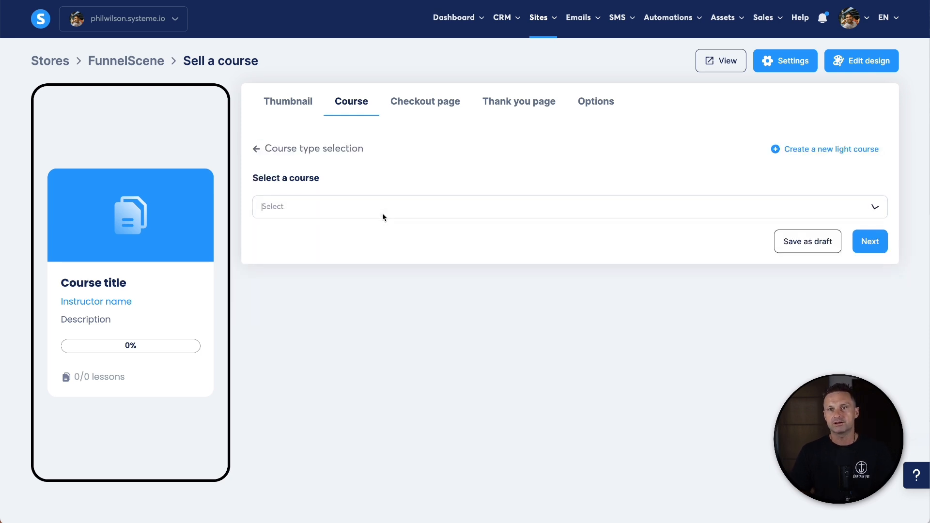
pyautogui.click(386, 216)
pyautogui.click(327, 231)
# - Set the course title to This Is A Course and enter a course description
pyautogui.tripleClick(304, 289)
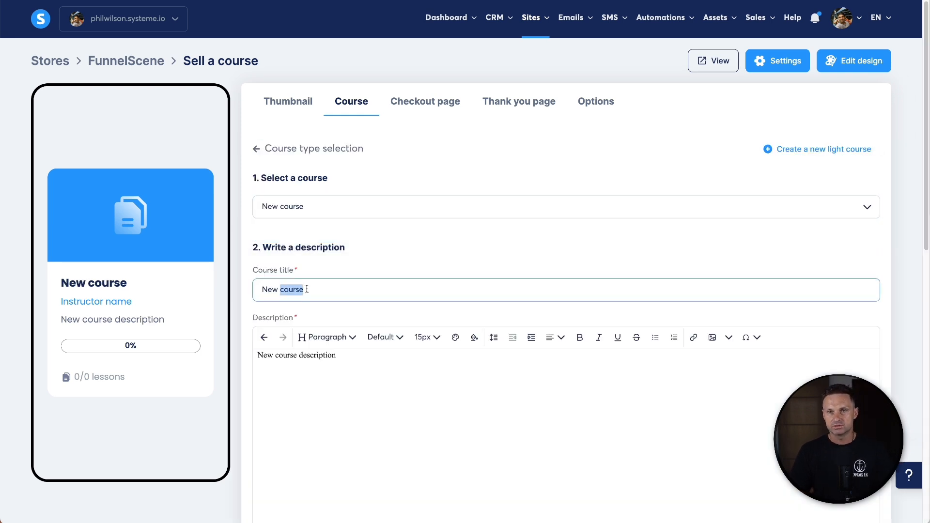
pyautogui.scroll(-5, 340, 381)
pyautogui.scroll(5, 347, 268)
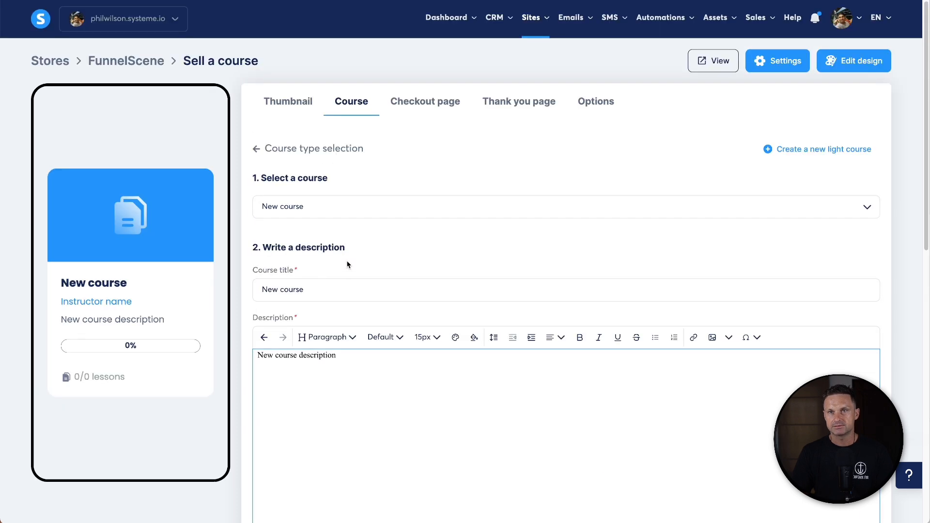
pyautogui.scroll(-3, 366, 296)
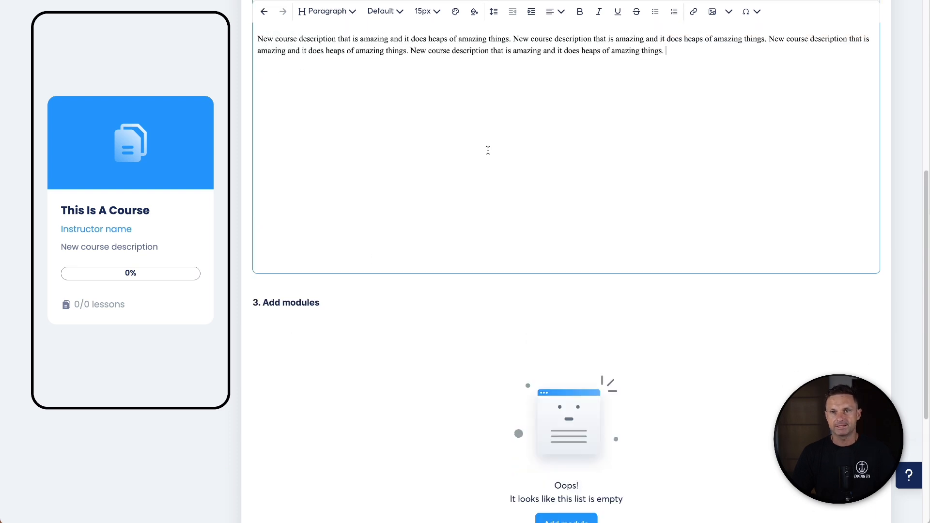
# - Add the course's first module, named Module 1
pyautogui.scroll(-4, 493, 170)
pyautogui.click(573, 315)
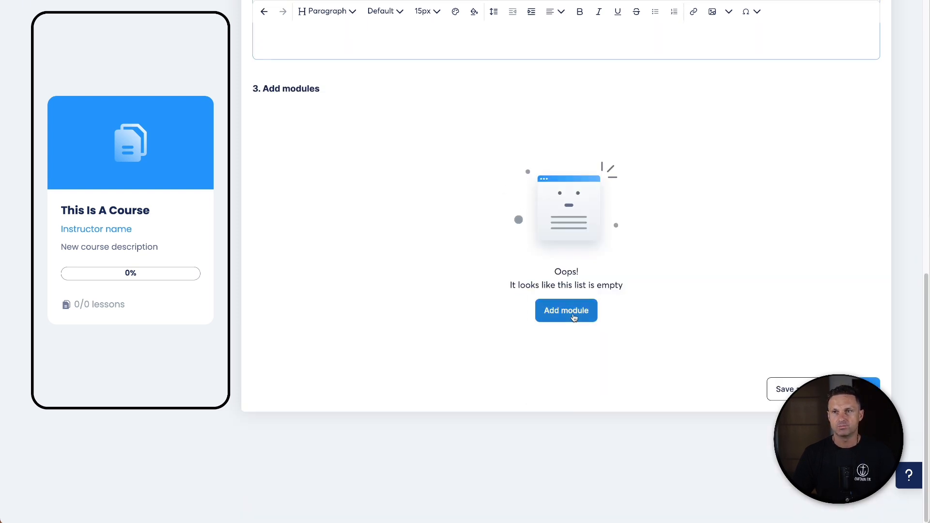
pyautogui.click(429, 266)
pyautogui.write('Module 1')
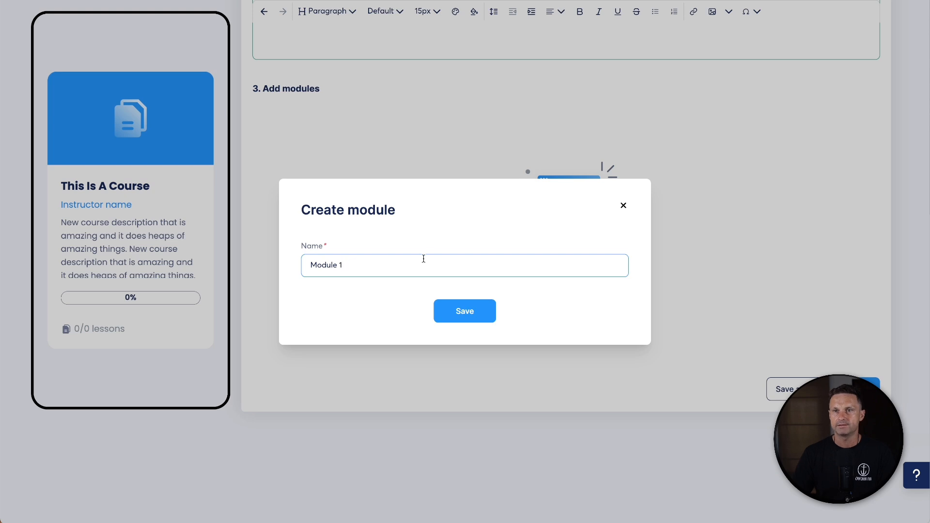
pyautogui.click(469, 311)
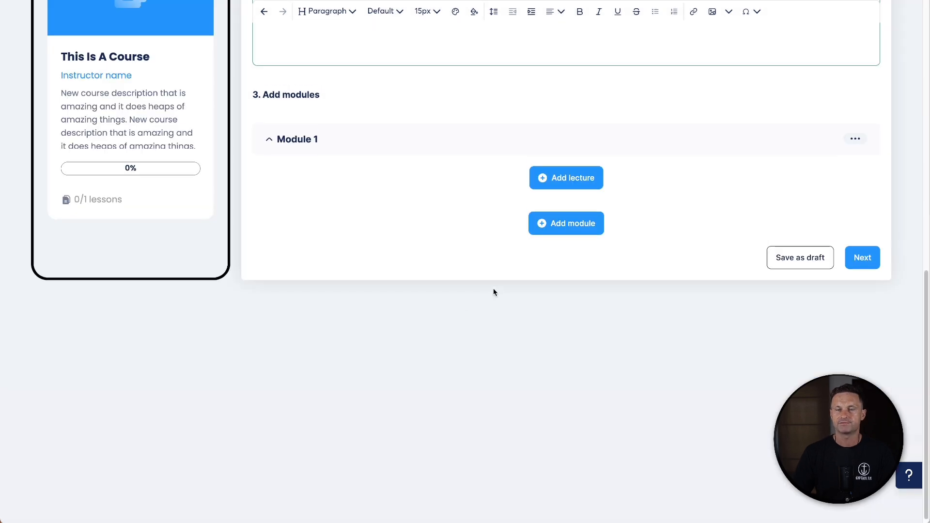
# - Add a lecture to Module 1 and paste the description text into the lecture body
pyautogui.click(556, 178)
pyautogui.scroll(5, 436, 196)
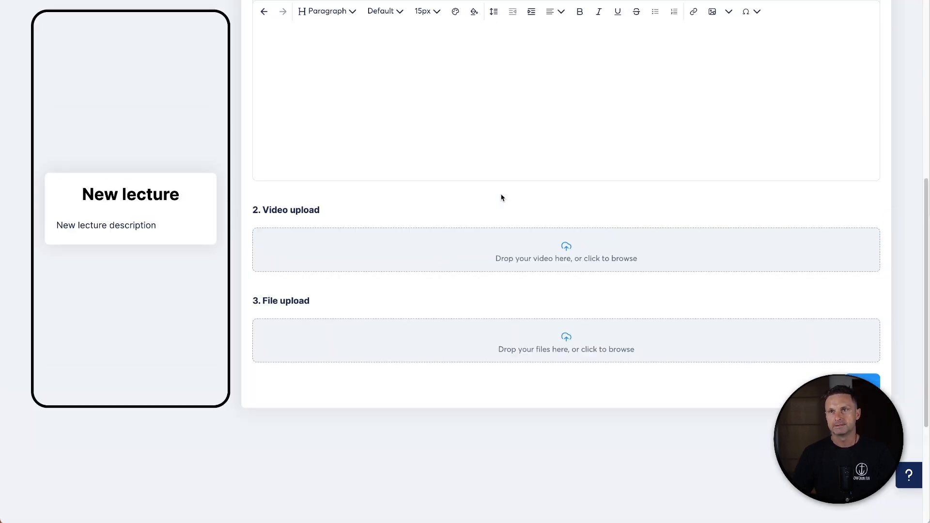
pyautogui.scroll(1, 482, 216)
pyautogui.click(409, 124)
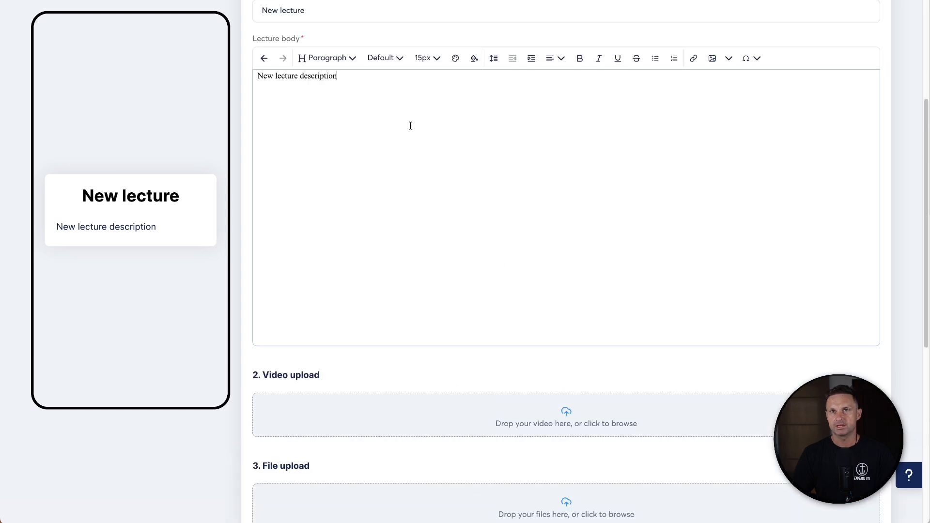
pyautogui.hotkey('ctrl', 'a')
pyautogui.write('New course description that is amazing and it does heaps of amazing things. New course description that is amazing and it does heaps of amazing things.')
pyautogui.hotkey('ctrl', 'v')
pyautogui.hotkey('ctrl', 'v')
pyautogui.hotkey('ctrl', 'v')
pyautogui.scroll(3, 420, 204)
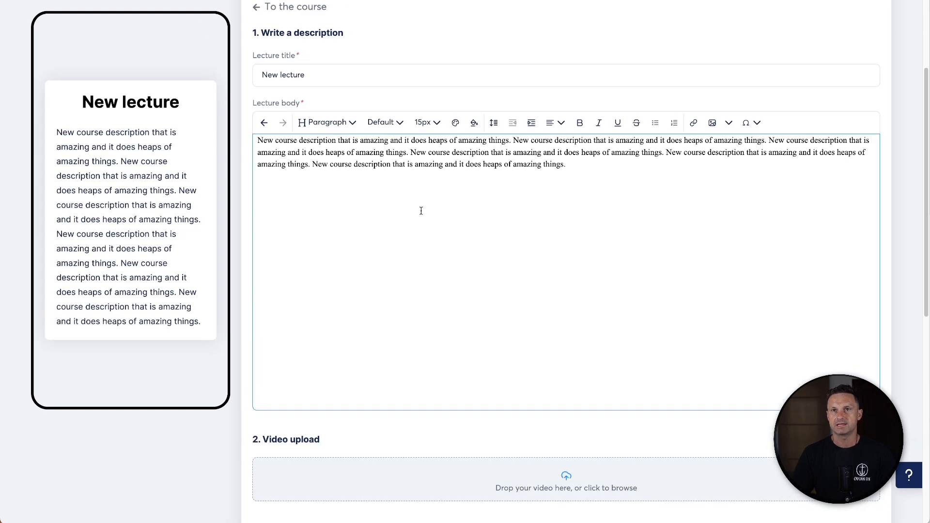
# - Rename the lecture to Lesson 1
pyautogui.scroll(-3, 357, 207)
pyautogui.scroll(2, 357, 207)
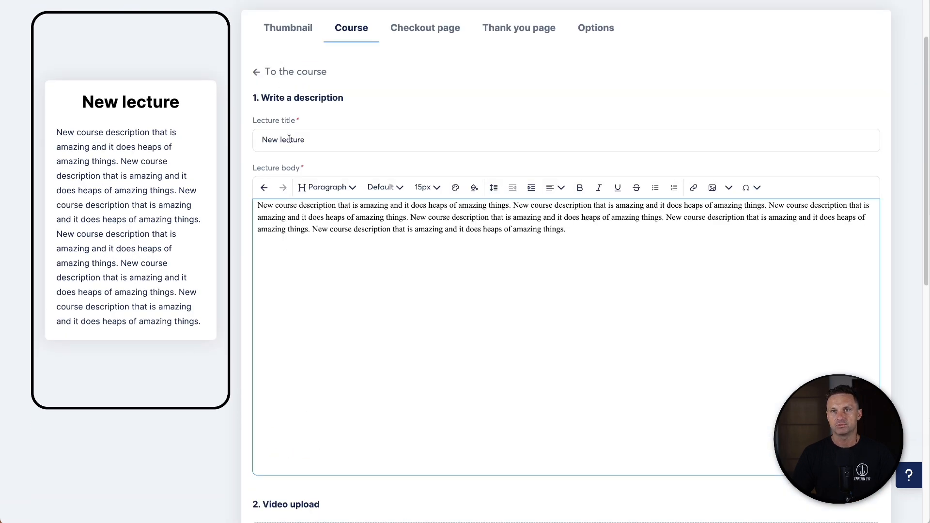
pyautogui.doubleClick(286, 142)
pyautogui.hotkey('ctrl', 'a')
pyautogui.write('Lesson 1')
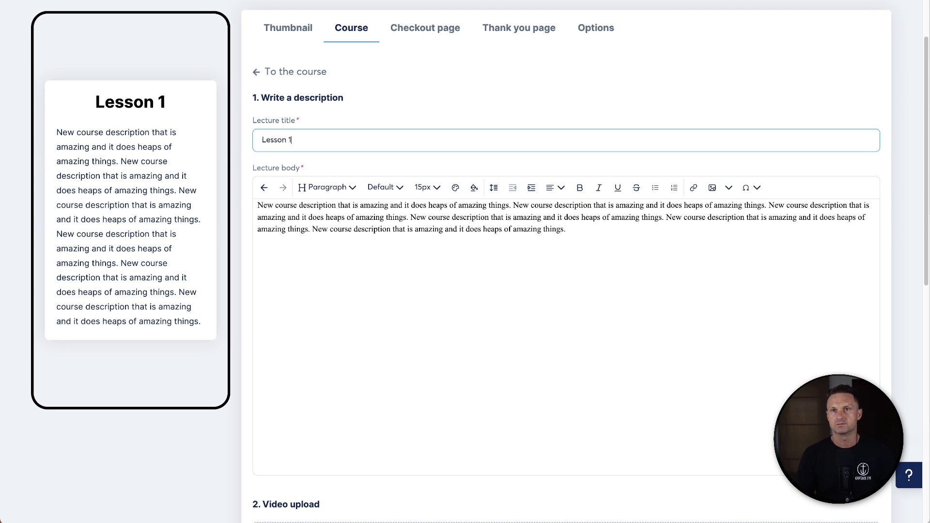
# - Upload a video to the lecture's video section
pyautogui.scroll(-4, 556, 313)
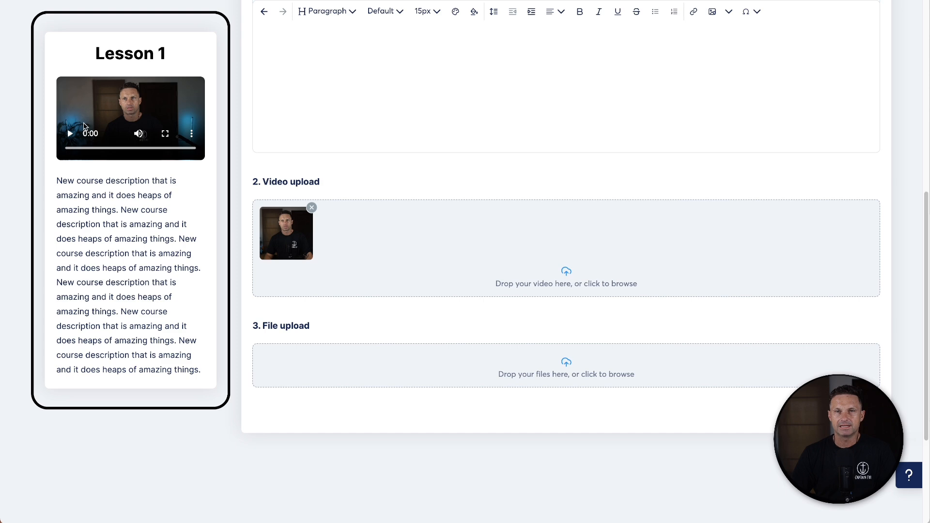
pyautogui.scroll(8, 107, 180)
pyautogui.scroll(-7, 453, 208)
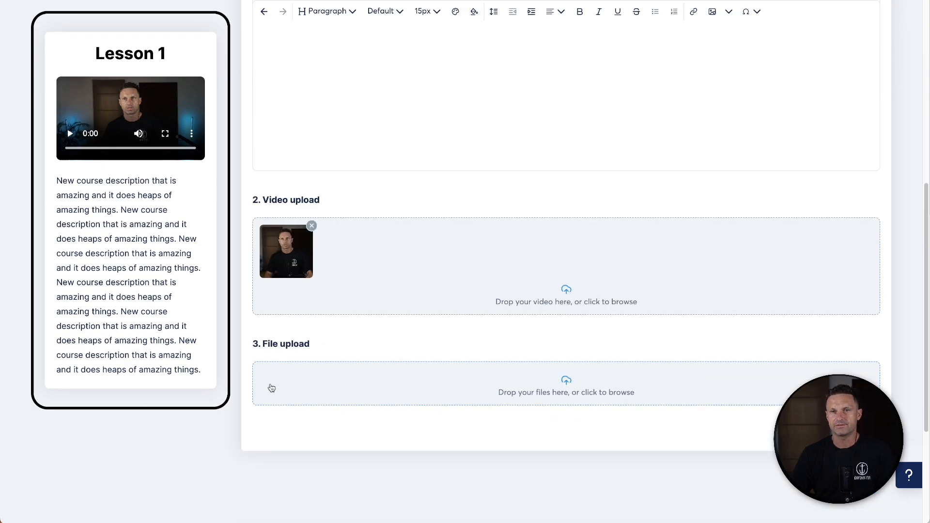
pyautogui.scroll(3, 419, 301)
# - Trim the final words of the lecture body and save the lecture
pyautogui.click(586, 107)
pyautogui.keyDown('shift'); pyautogui.click(488, 90); pyautogui.keyUp('shift')
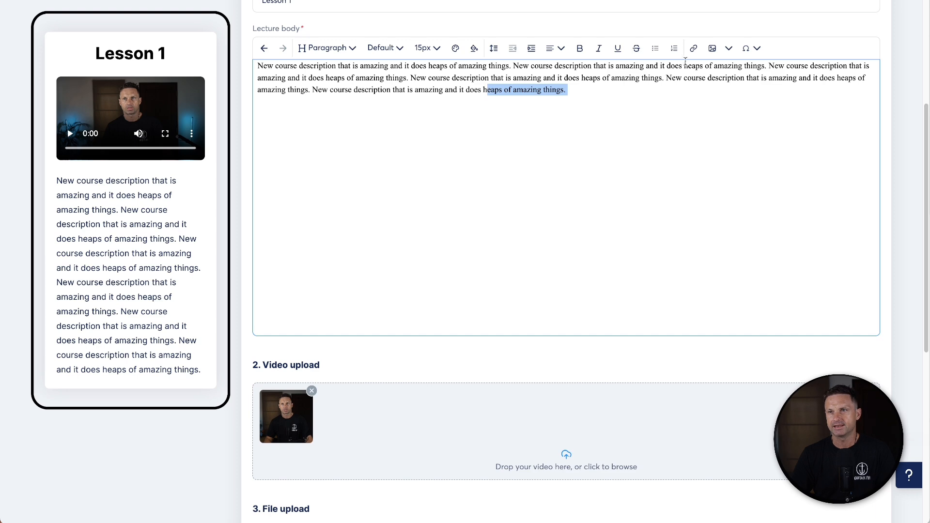
pyautogui.click(688, 49)
pyautogui.write('g')
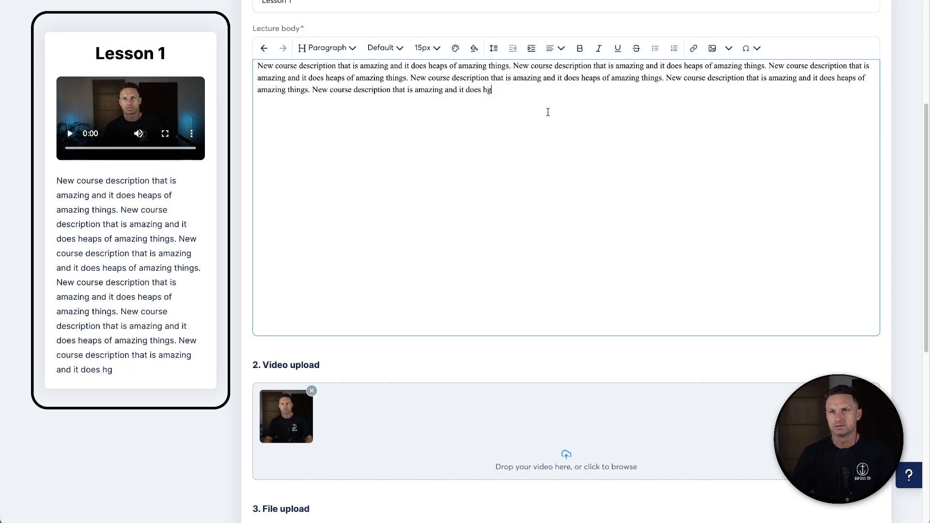
pyautogui.scroll(-7, 672, 322)
pyautogui.click(864, 242)
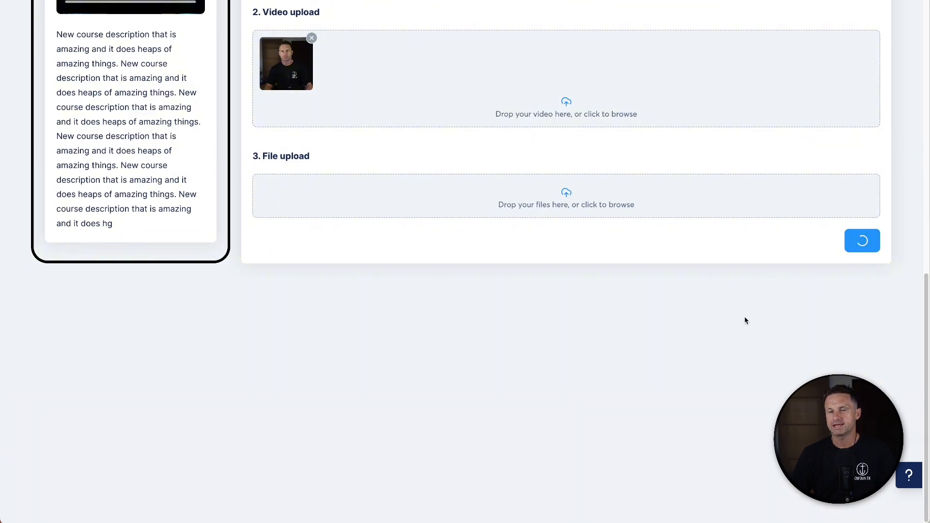
pyautogui.scroll(-6, 623, 341)
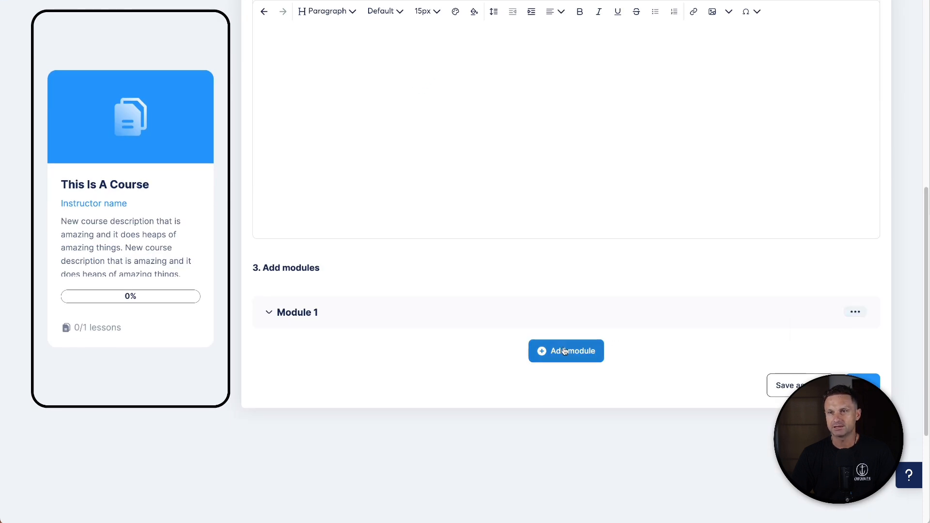
# - Switch the product to the existing classic course Systeme Accelerator and continue to the checkout page
pyautogui.scroll(7, 552, 297)
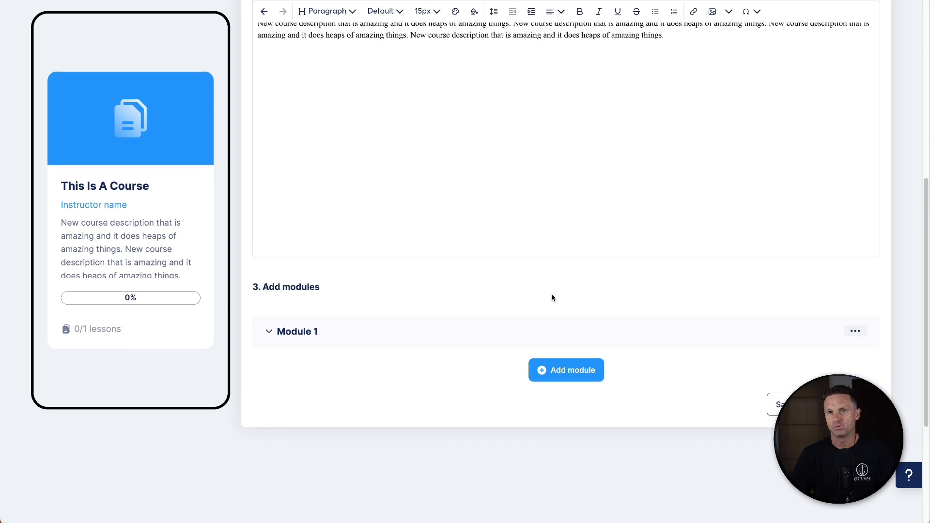
pyautogui.scroll(-5, 614, 274)
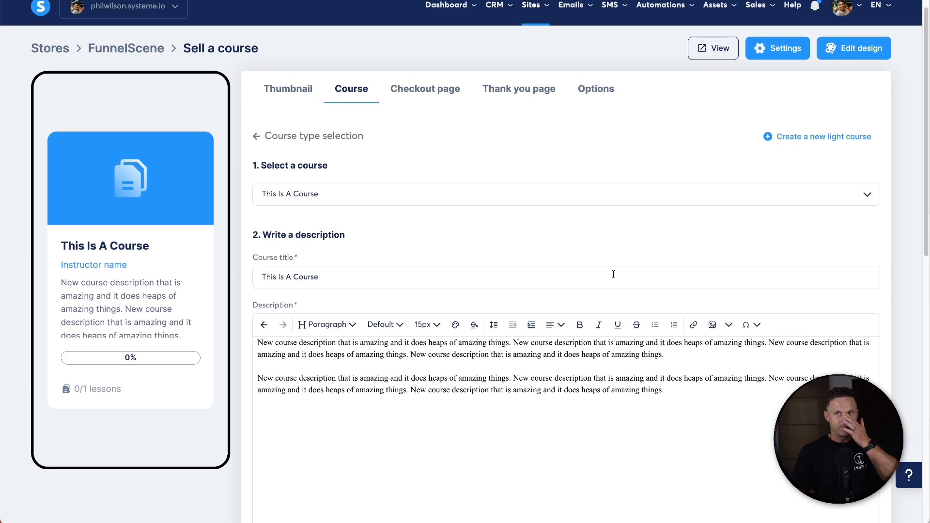
pyautogui.scroll(-2, 658, 263)
pyautogui.scroll(7, 656, 263)
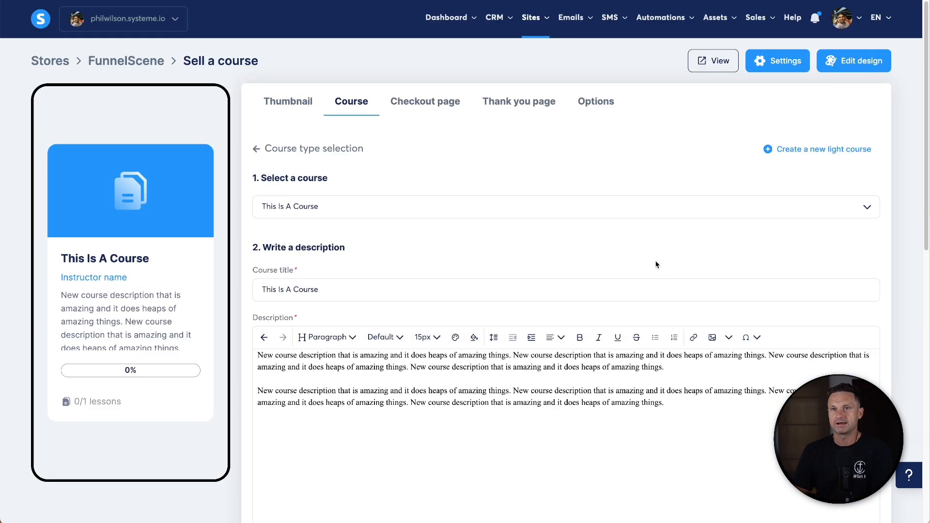
pyautogui.click(268, 150)
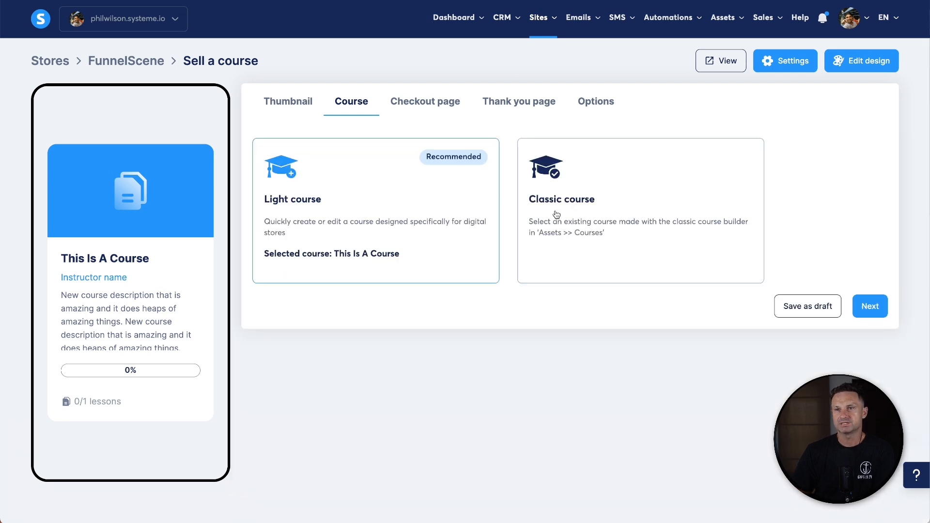
pyautogui.click(585, 229)
pyautogui.click(391, 209)
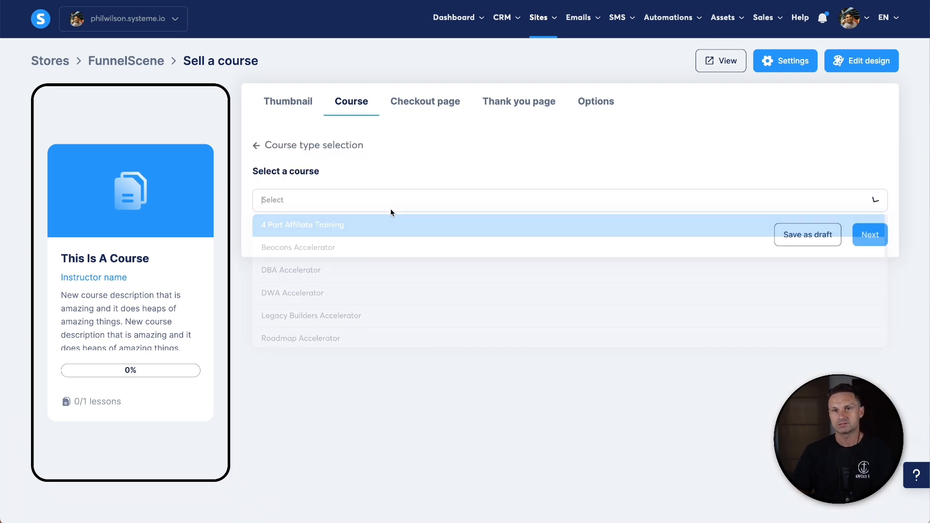
pyautogui.write('sys')
pyautogui.click(369, 247)
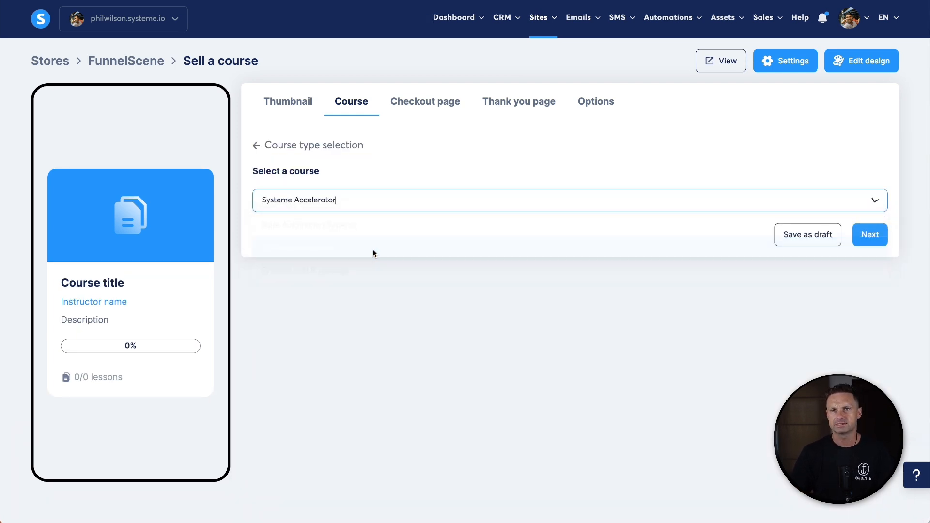
pyautogui.click(865, 235)
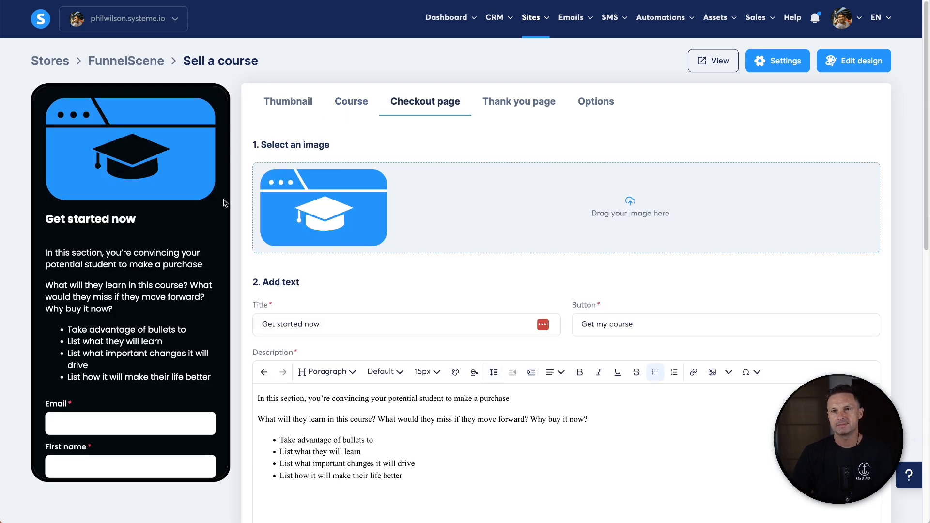
# - Set the checkout page image to a Systeme Accelerator graphic from the file library
pyautogui.click(325, 214)
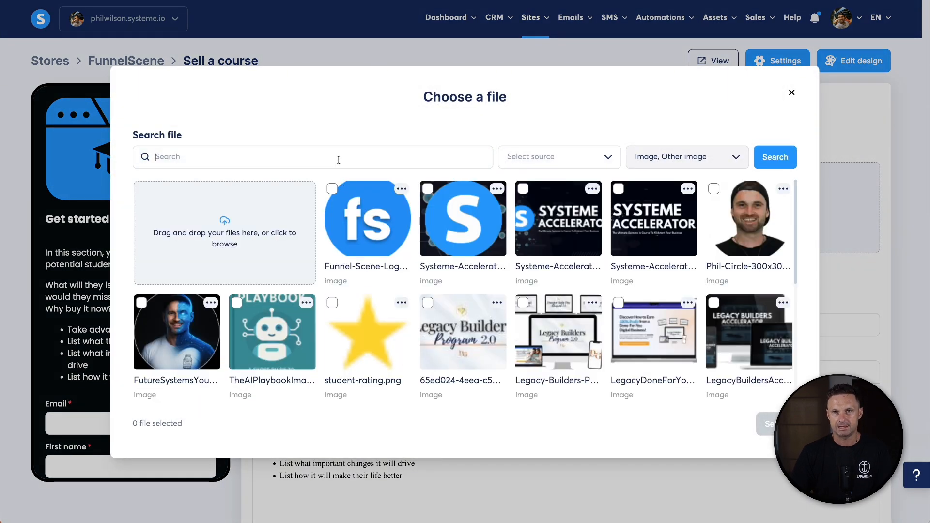
pyautogui.write('systeme-')
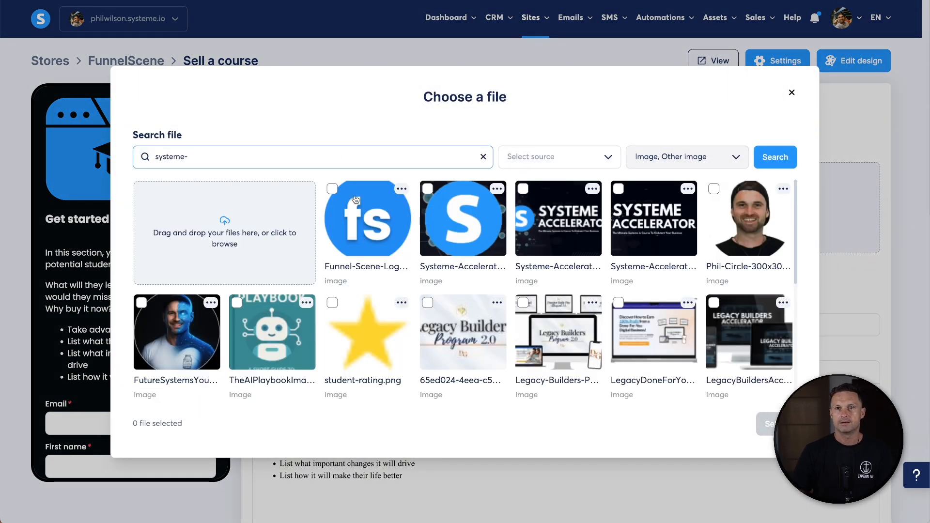
pyautogui.click(757, 154)
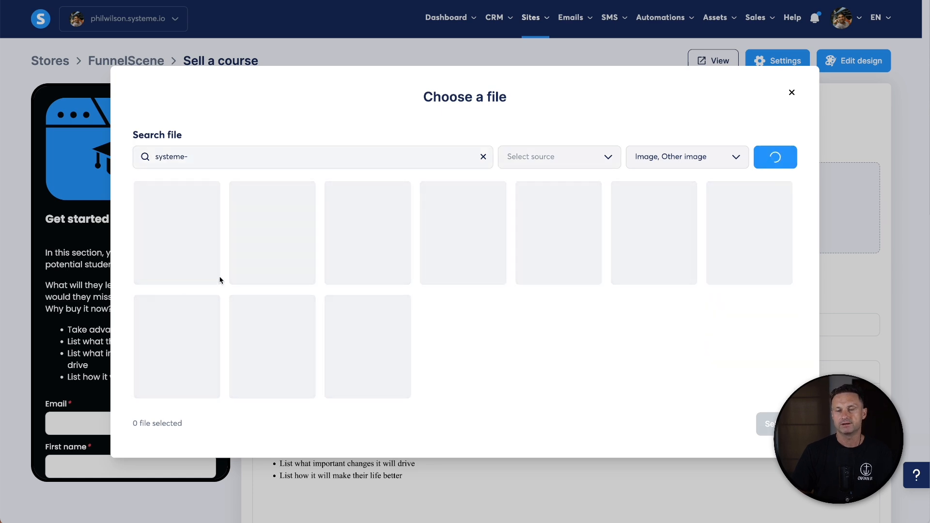
pyautogui.click(435, 237)
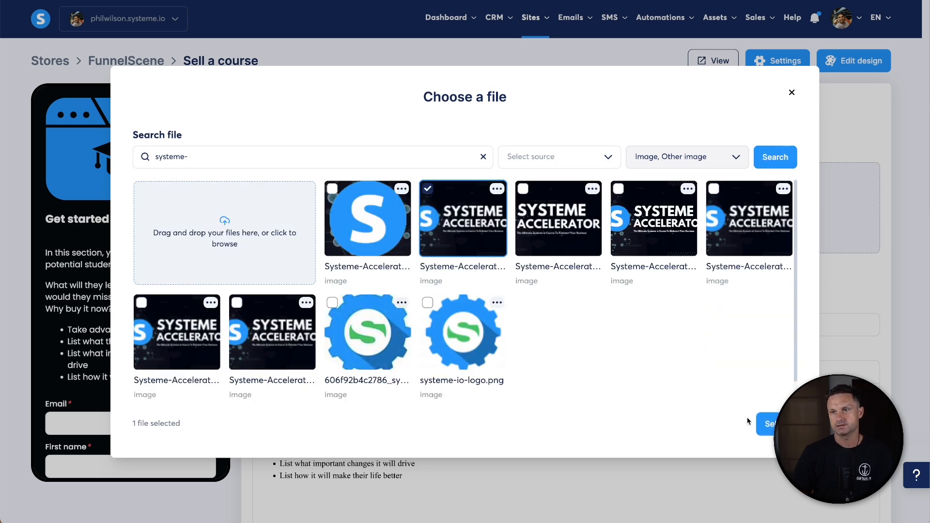
pyautogui.click(767, 424)
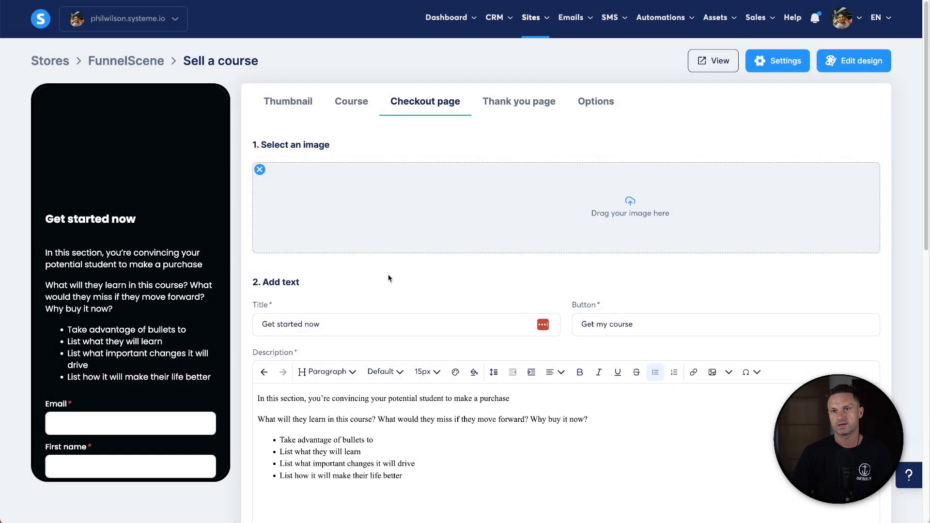
# - Change the checkout page title to The Systeme Accelerator
pyautogui.scroll(-1, 350, 331)
pyautogui.tripleClick(326, 299)
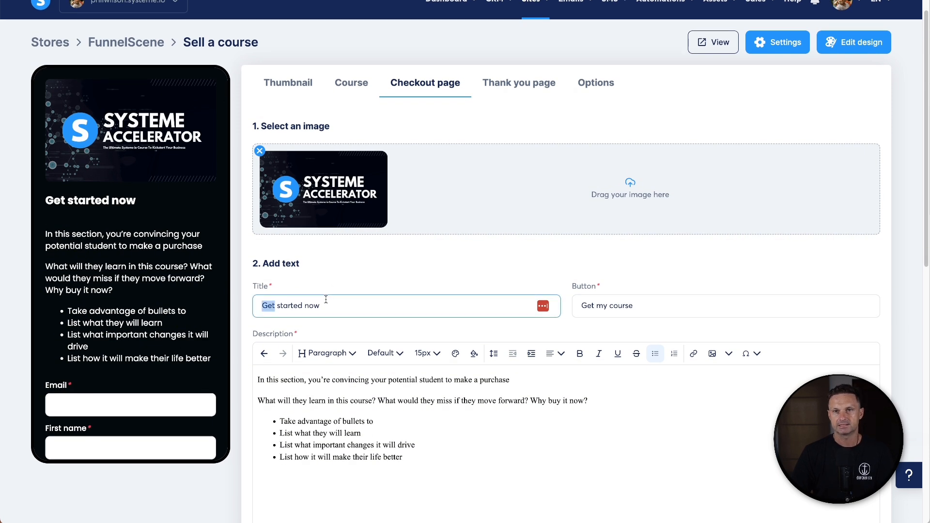
pyautogui.write('The Syst')
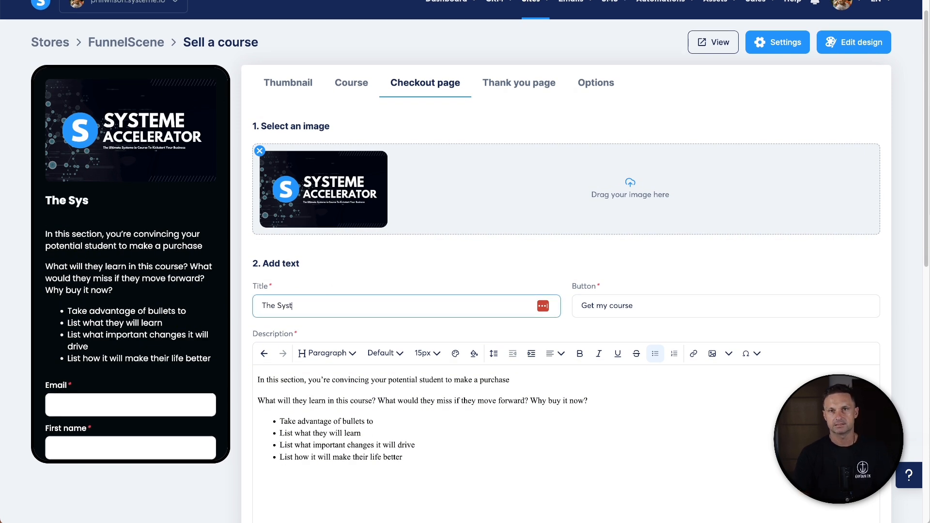
pyautogui.write('eme Accelerator')
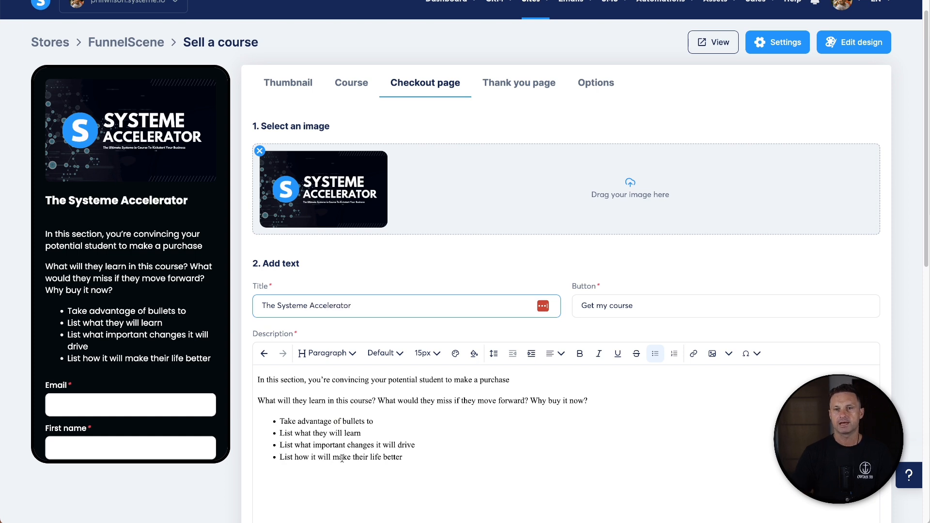
# - Copy the description's question sentence and paste it as a new paragraph after the bullet list
pyautogui.scroll(-2, 342, 458)
pyautogui.moveTo(461, 378); pyautogui.dragTo(239, 250)
pyautogui.click(368, 286)
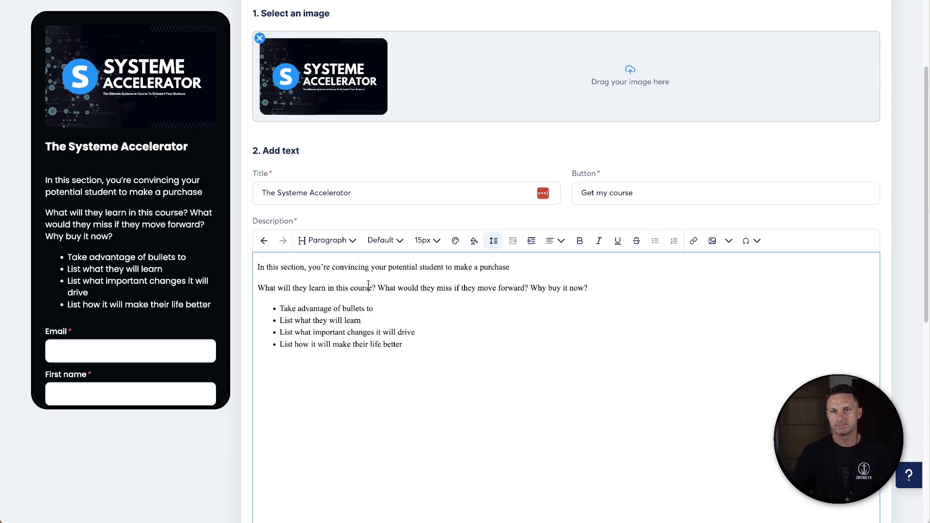
pyautogui.tripleClick(434, 288)
pyautogui.hotkey('ctrl', 'c')
pyautogui.click(421, 363)
pyautogui.press('Return')
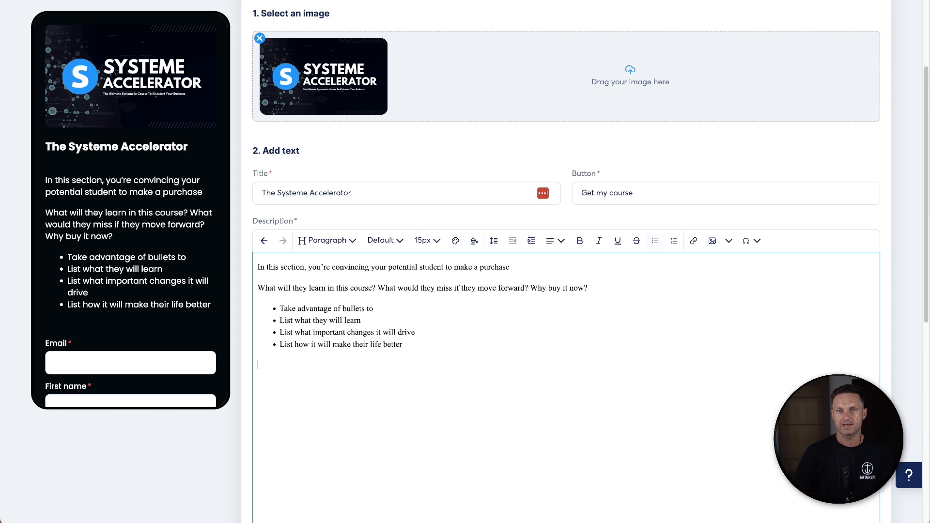
pyautogui.hotkey('ctrl', 'v')
# - Paste the description content twice more to lengthen the checkout description
pyautogui.moveTo(663, 419); pyautogui.dragTo(248, 209)
pyautogui.click(379, 366)
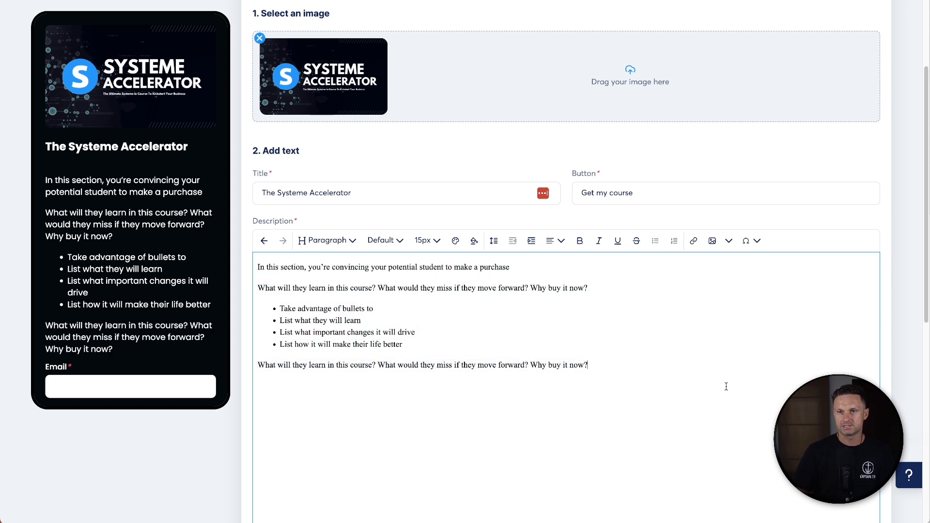
pyautogui.press('Return')
pyautogui.hotkey('ctrl', 'v')
pyautogui.press('Return')
pyautogui.hotkey('ctrl', 'v')
pyautogui.scroll(-6, 189, 234)
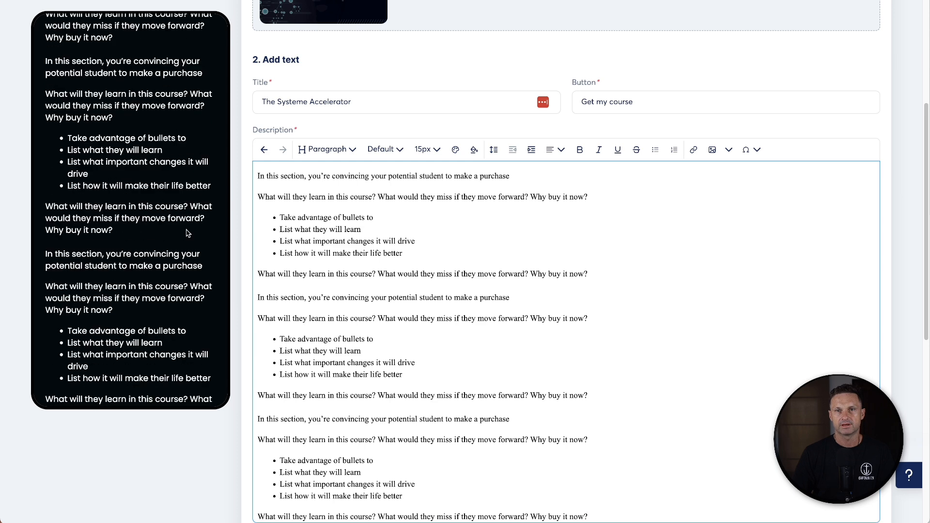
# - Add a required Last name field to the checkout's collected info, placed above Country
pyautogui.scroll(-4, 188, 233)
pyautogui.scroll(-4, 126, 290)
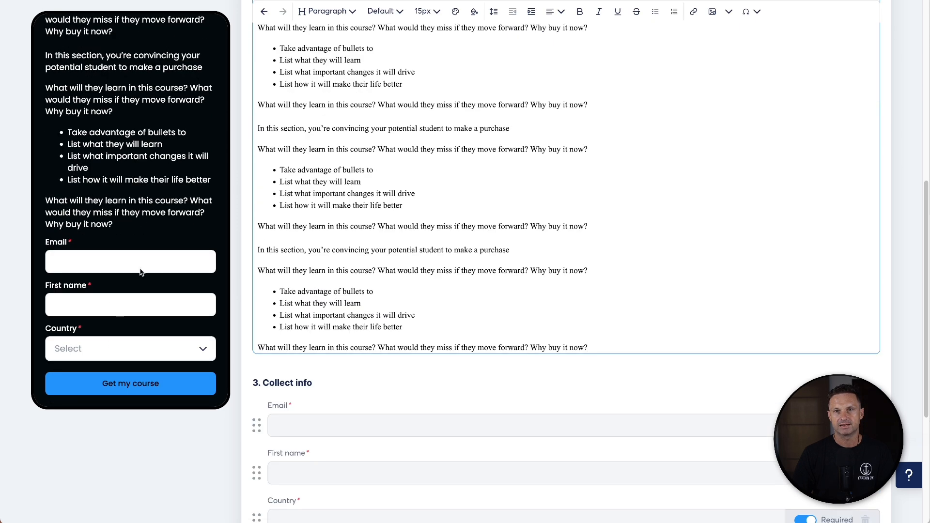
pyautogui.scroll(-4, 304, 384)
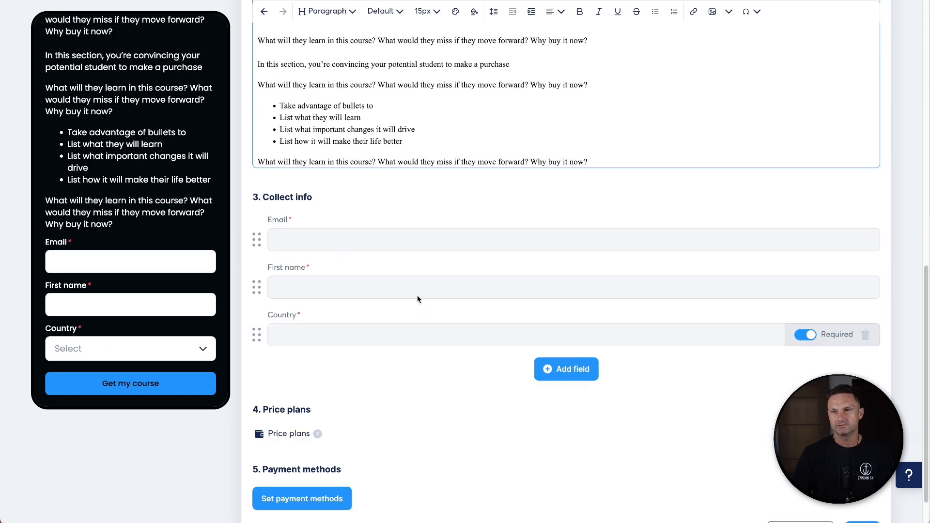
pyautogui.scroll(-1, 340, 339)
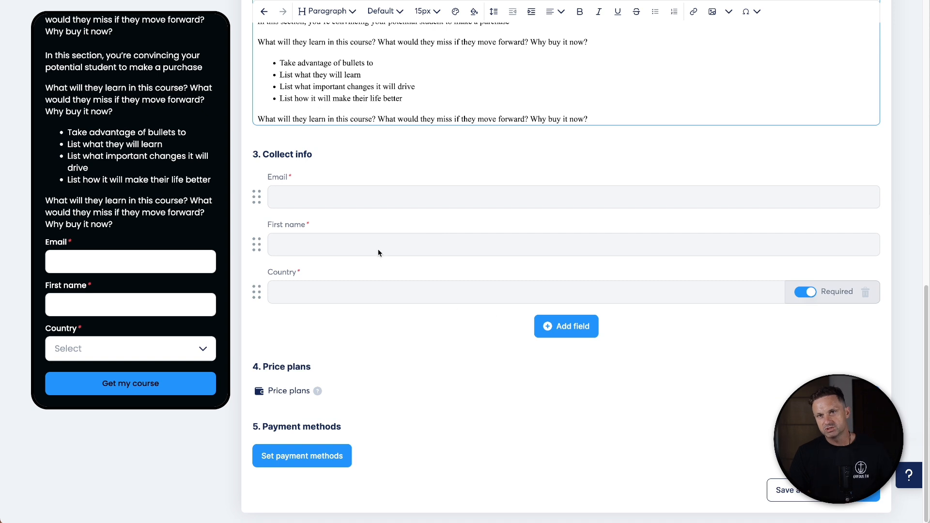
pyautogui.moveTo(268, 225); pyautogui.dragTo(324, 230)
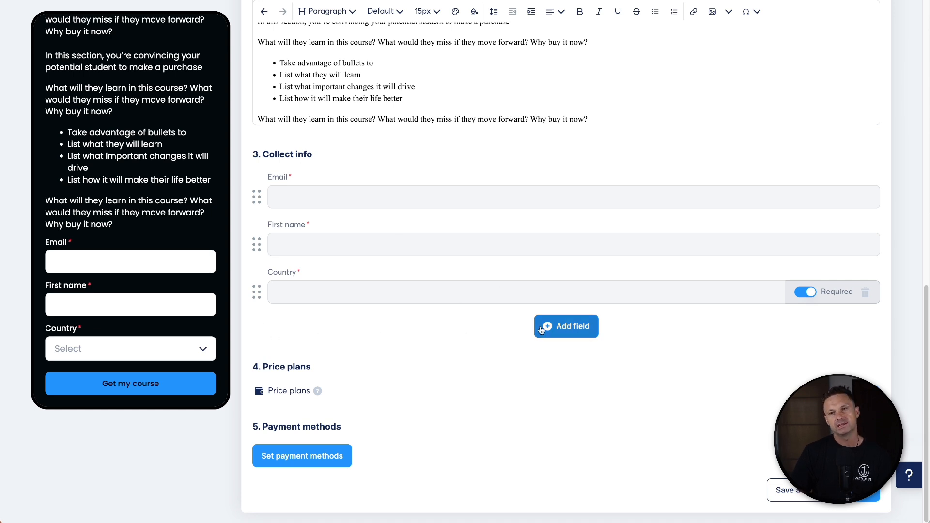
pyautogui.click(559, 332)
pyautogui.click(537, 351)
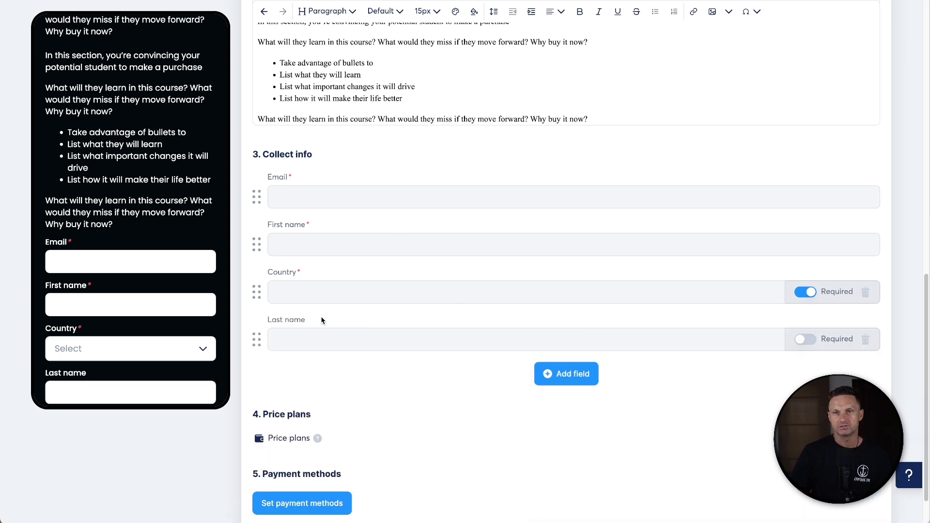
pyautogui.moveTo(262, 335); pyautogui.dragTo(257, 272)
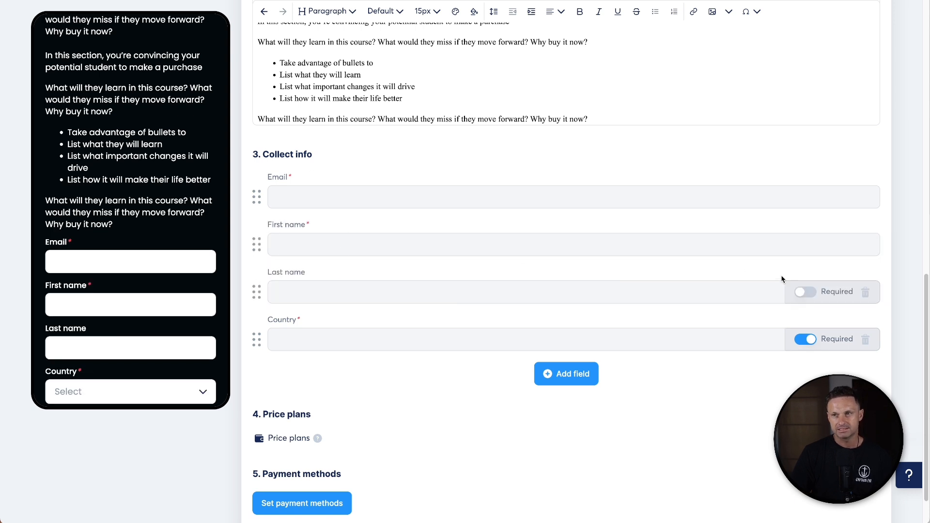
pyautogui.click(804, 293)
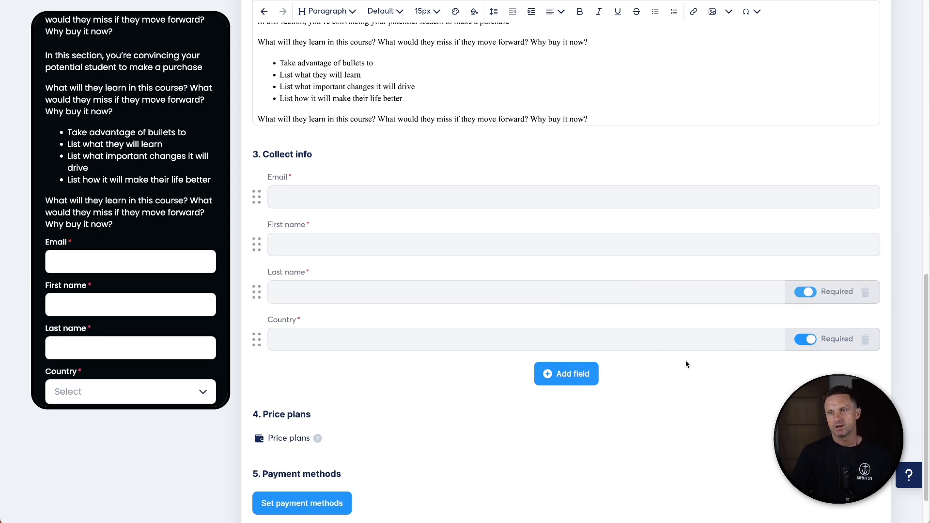
# - Create a new price plan and name it Systeme Accelerator on the order form
pyautogui.scroll(-1, 484, 388)
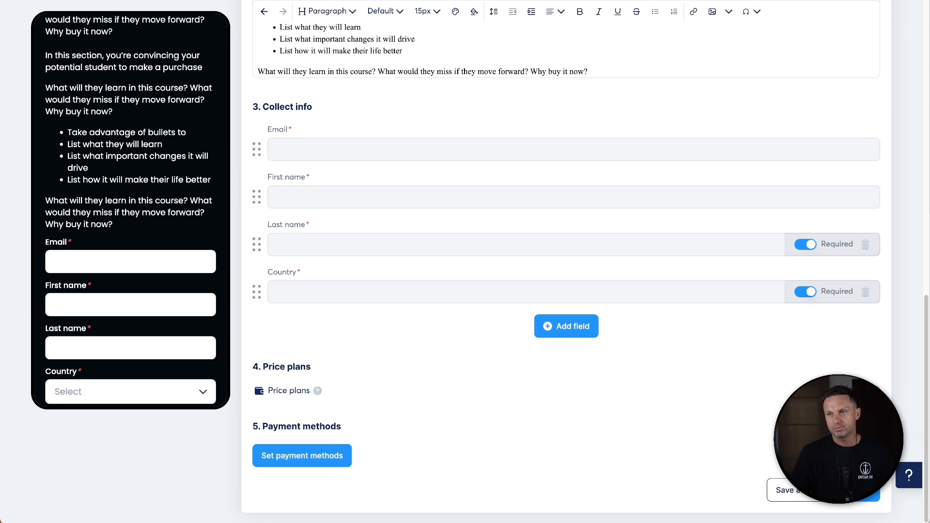
pyautogui.click(874, 391)
pyautogui.scroll(-2, 569, 380)
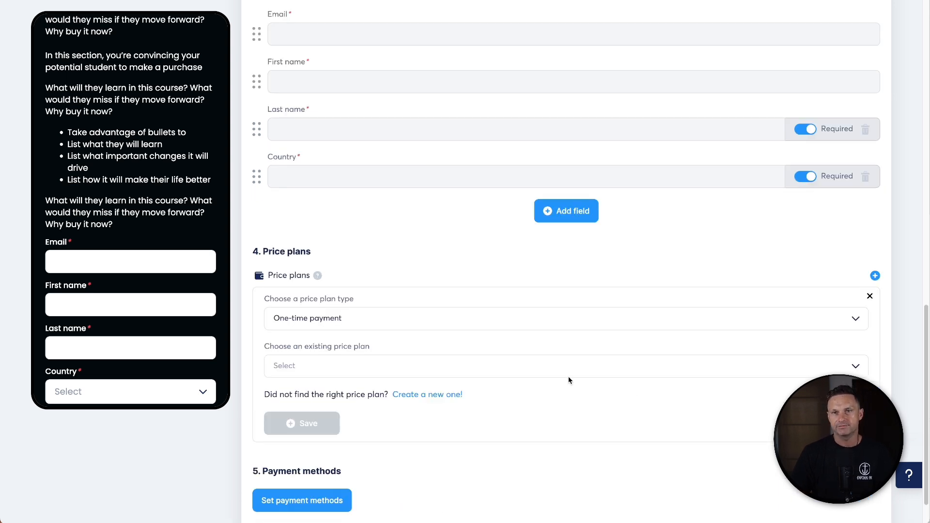
pyautogui.click(431, 395)
pyautogui.click(348, 310)
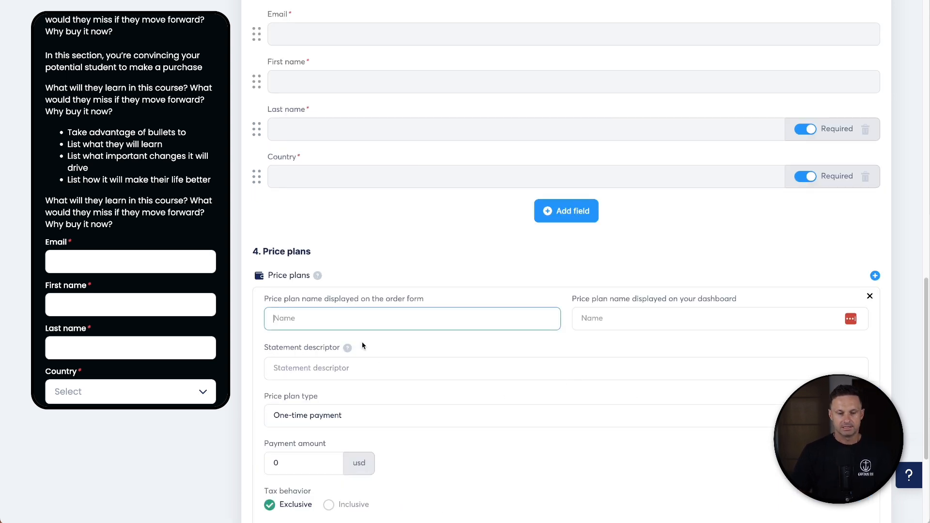
pyautogui.write('Systeme Accelerator $97')
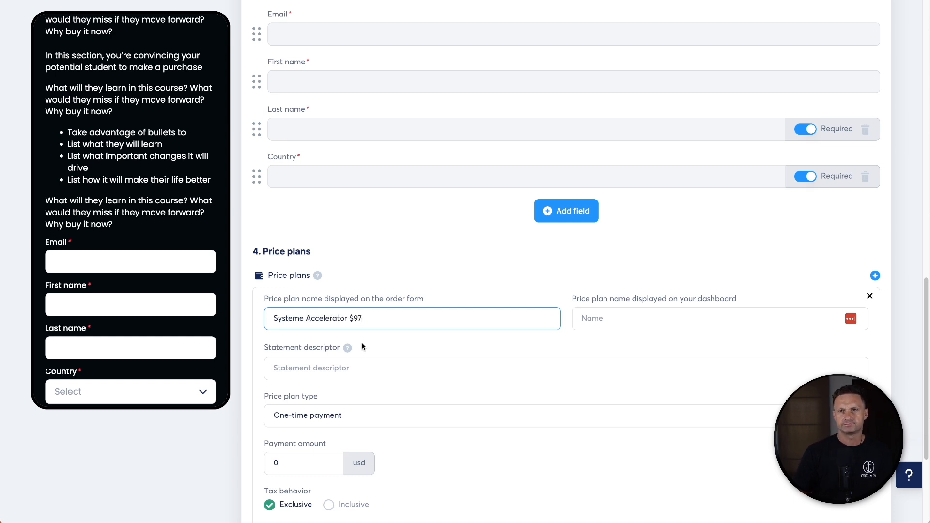
pyautogui.moveTo(344, 320); pyautogui.dragTo(373, 333)
pyautogui.press('BackSpace')
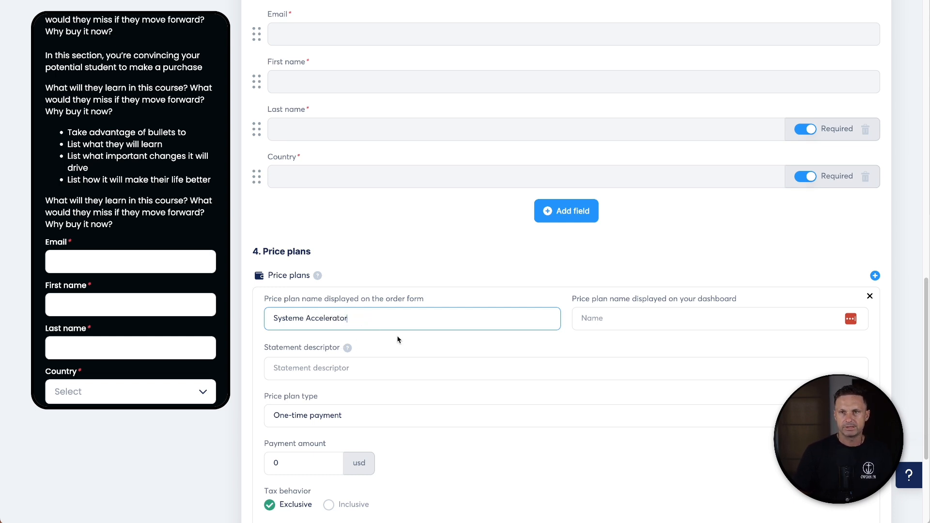
# - Name the plan Systeme Accelerator $97 for the dashboard and set the statement descriptor to SystemeAccelerator
pyautogui.tripleClick(350, 296)
pyautogui.tripleClick(341, 309)
pyautogui.hotkey('ctrl', 'c')
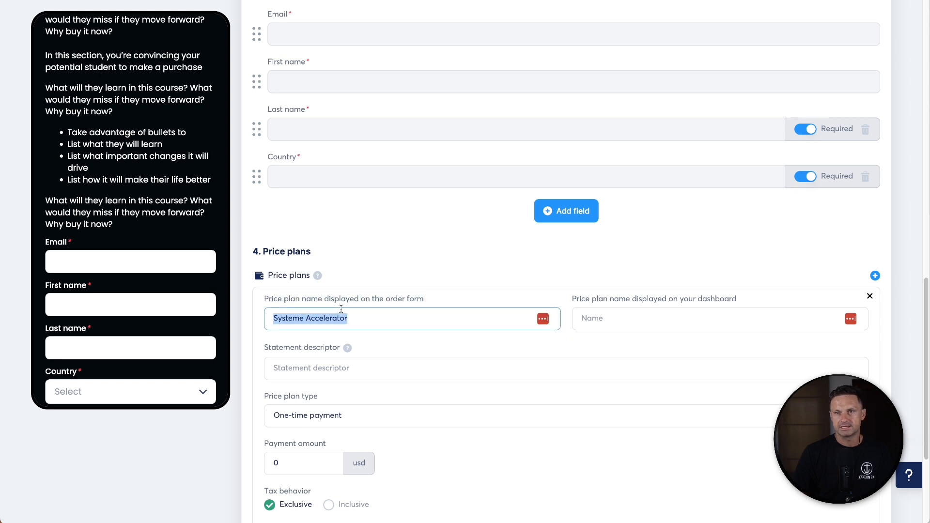
pyautogui.click(615, 319)
pyautogui.hotkey('ctrl', 'v')
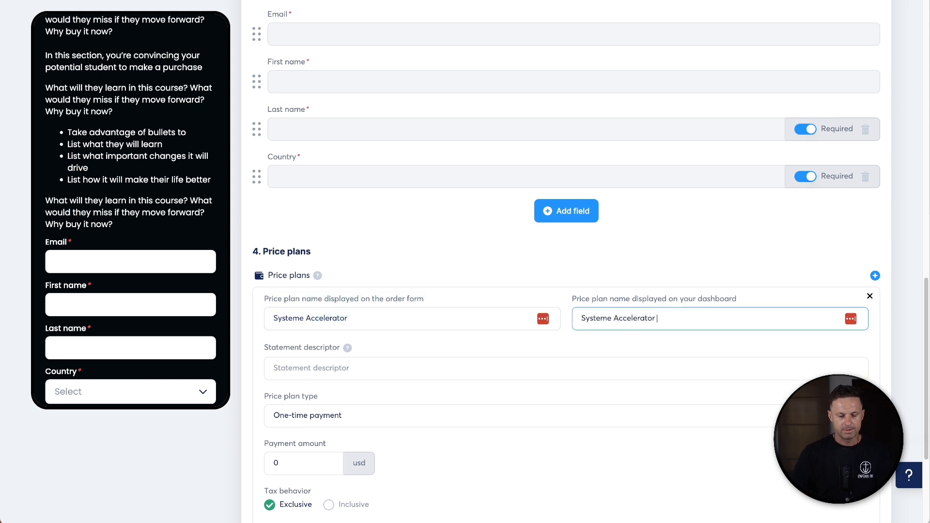
pyautogui.write('$97')
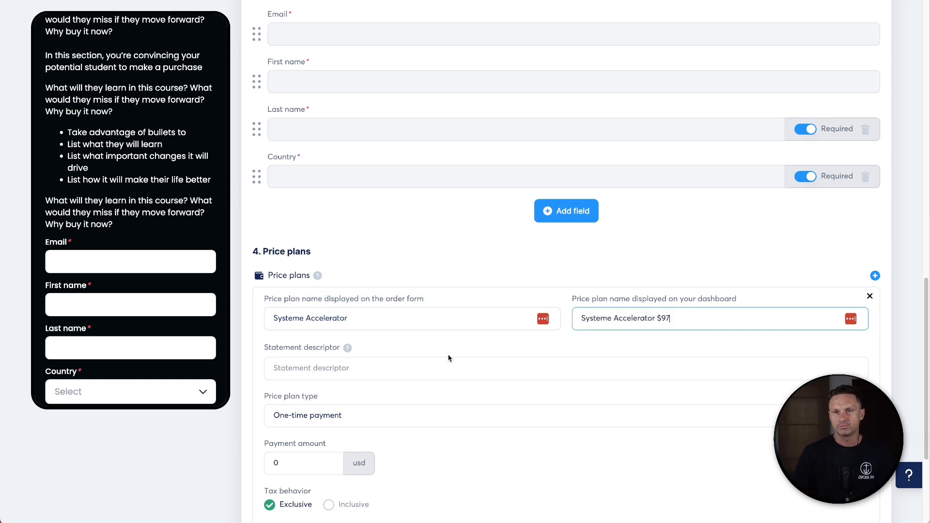
pyautogui.click(431, 363)
pyautogui.write('SystemeAccelerator')
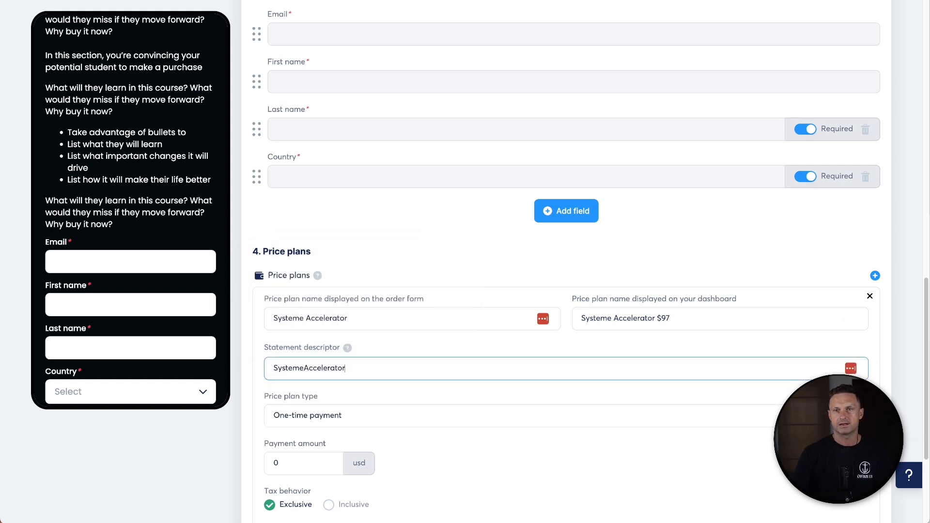
# - Set the price plan's payment amount to 97 USD and save the plan
pyautogui.moveTo(311, 464); pyautogui.dragTo(264, 465)
pyautogui.write('97')
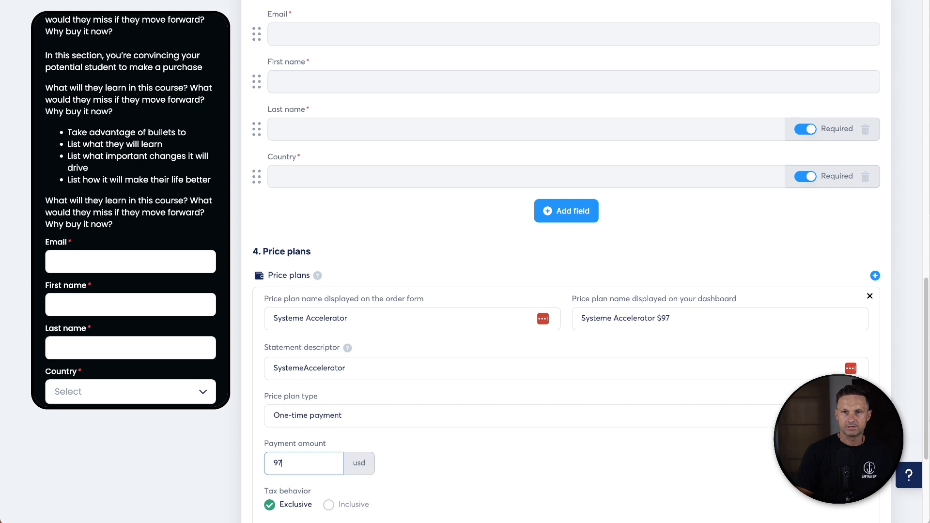
pyautogui.scroll(-2, 511, 450)
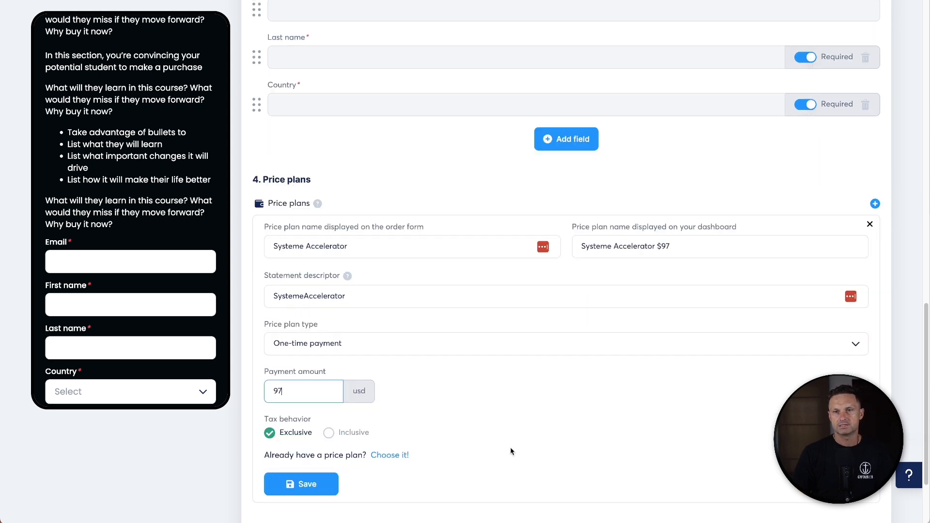
pyautogui.click(303, 484)
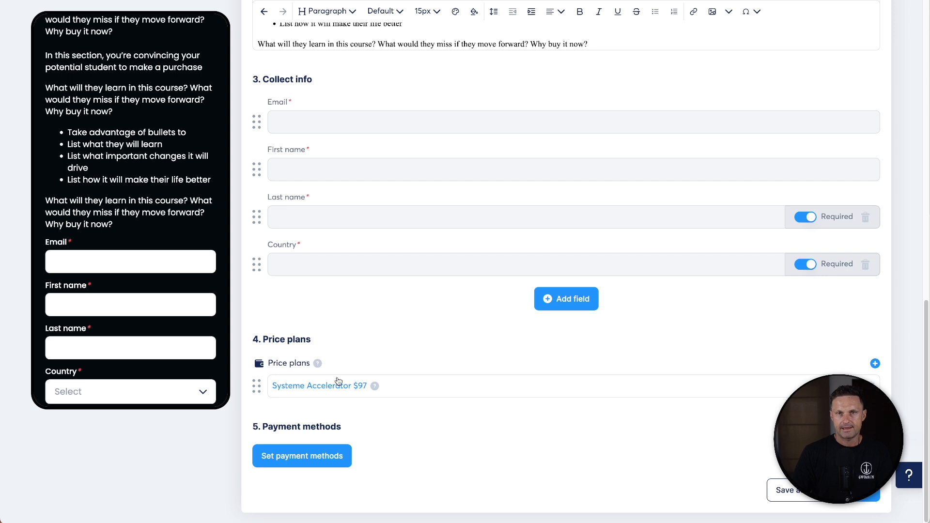
# - Enable Credit cards (Stripe) and PayPal as accepted payment methods in U.S. Dollar and save
pyautogui.click(320, 456)
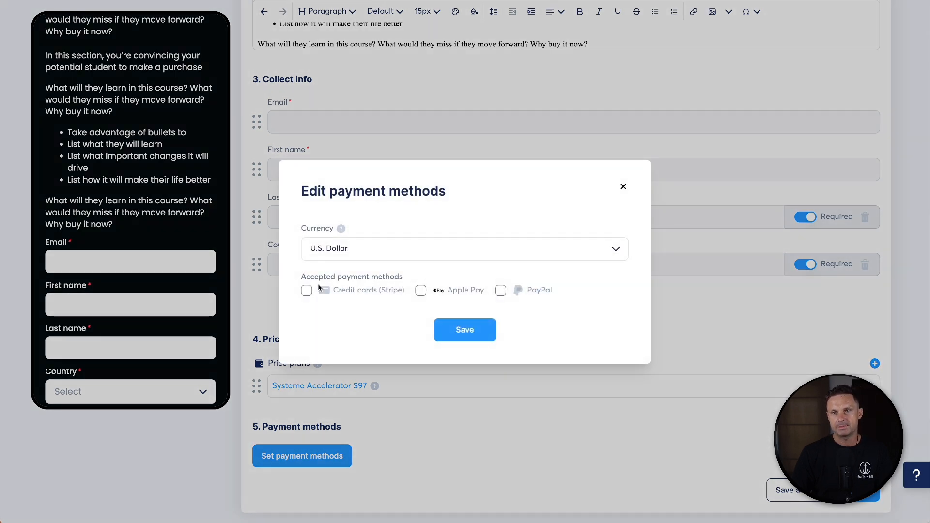
pyautogui.click(306, 290)
pyautogui.click(500, 290)
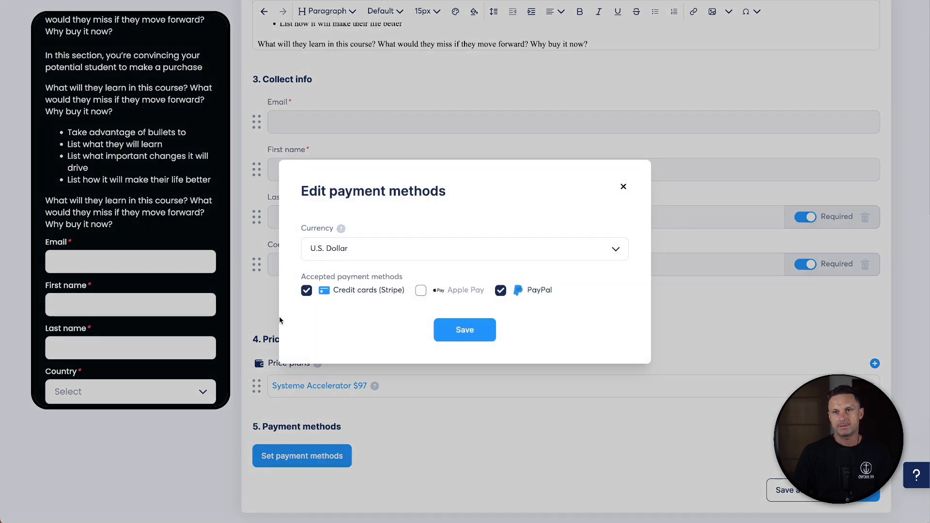
pyautogui.click(465, 330)
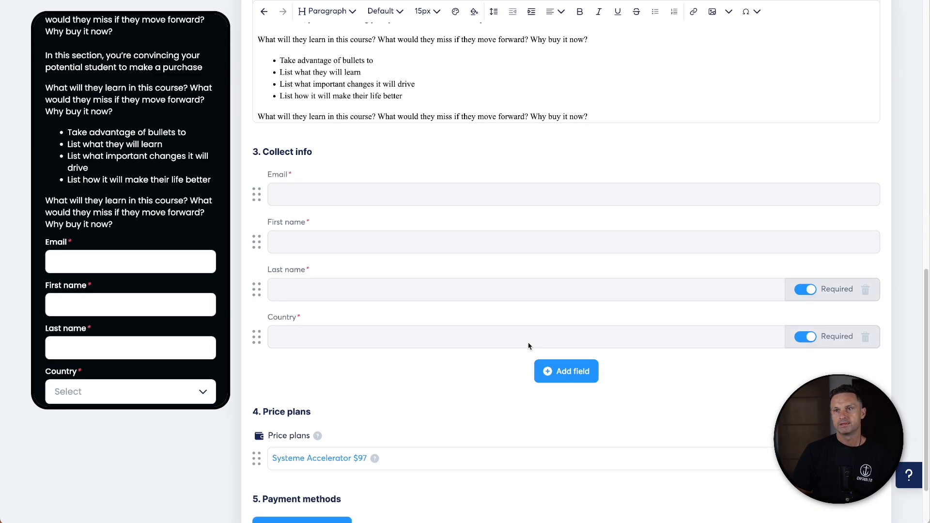
# - Publish the course product with the default thank-you message and move its card above Funnel Resources
pyautogui.click(856, 499)
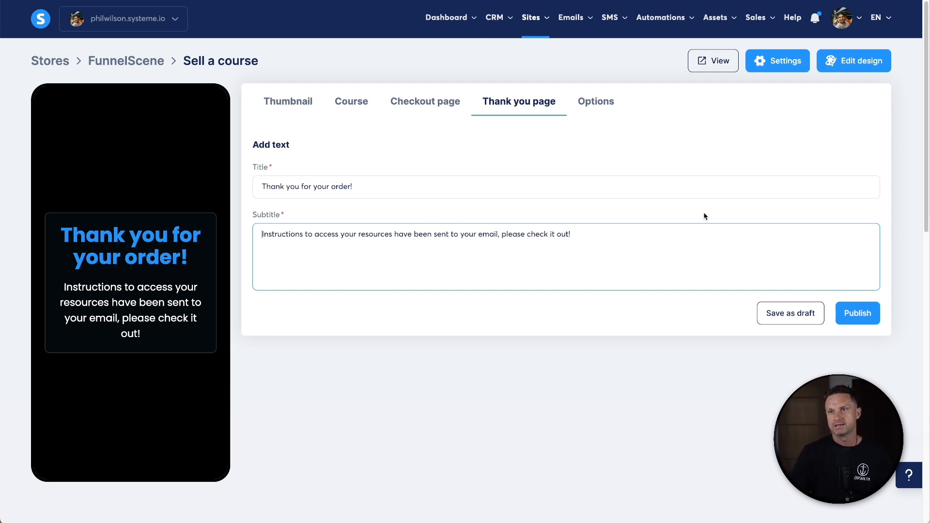
pyautogui.click(844, 311)
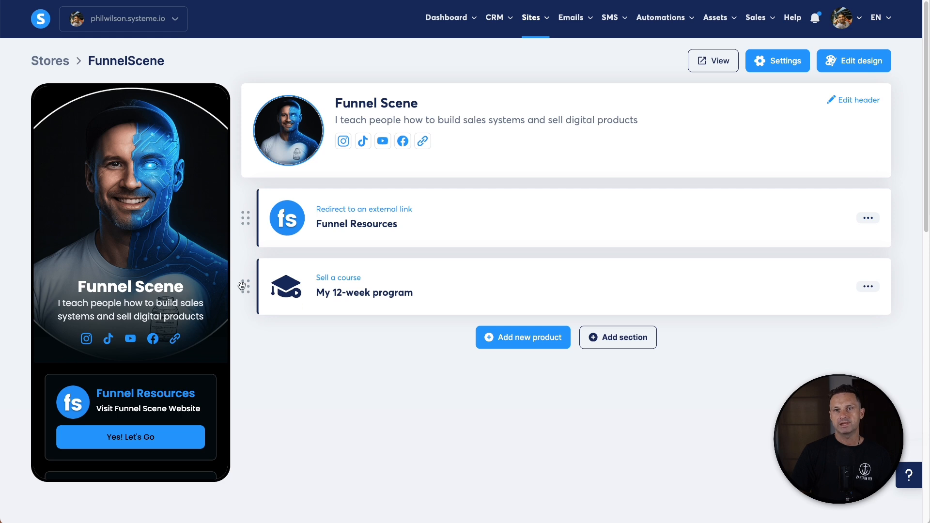
pyautogui.moveTo(241, 285); pyautogui.dragTo(247, 207)
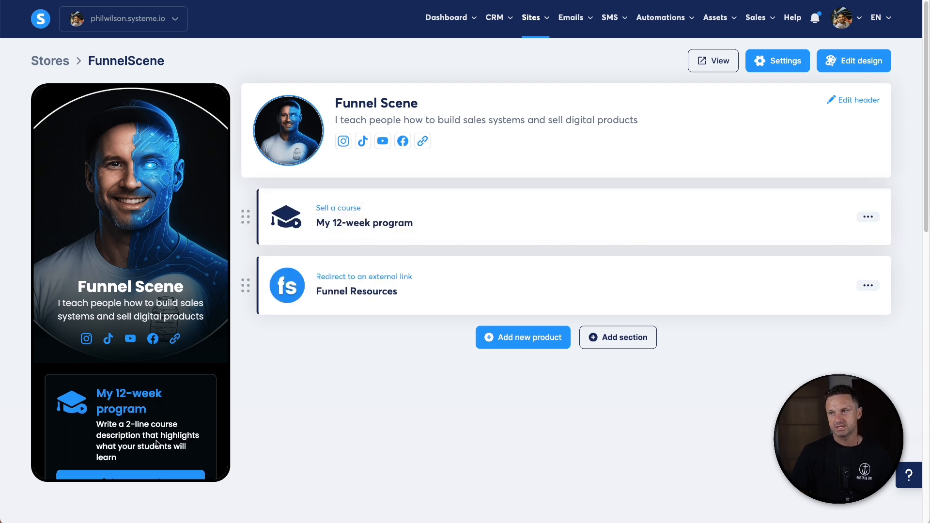
# - Retitle the course card Systeme Accelerator and set its button text to Get Started Now!
pyautogui.click(334, 209)
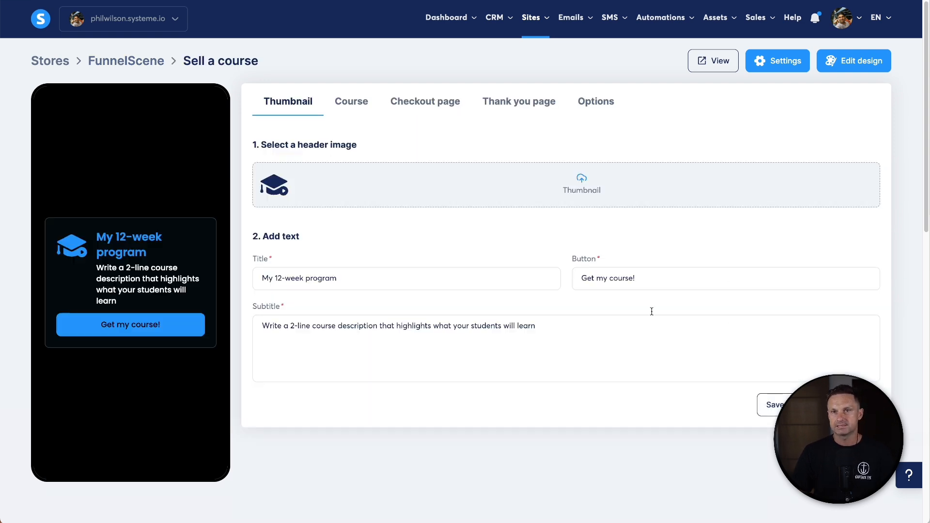
pyautogui.doubleClick(442, 278)
pyautogui.click(442, 278)
pyautogui.tripleClick(442, 278)
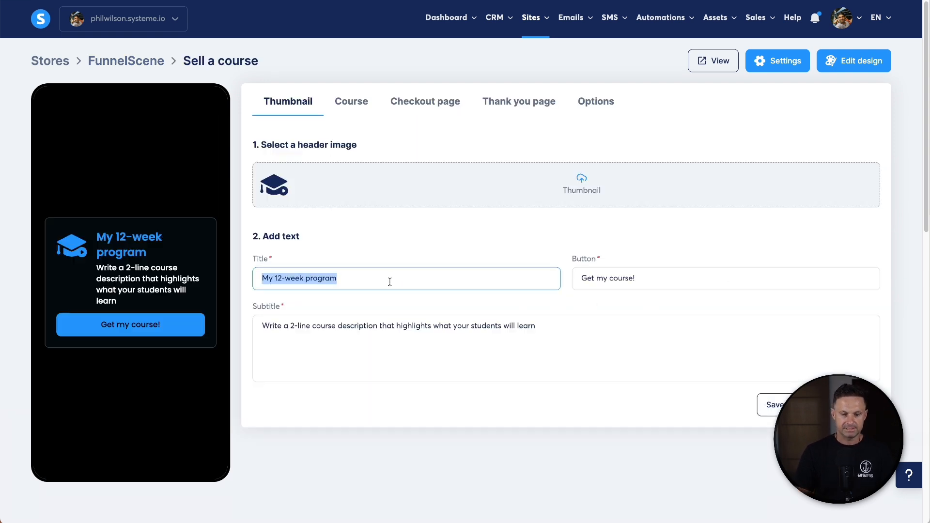
pyautogui.write('Systeme Accelerator')
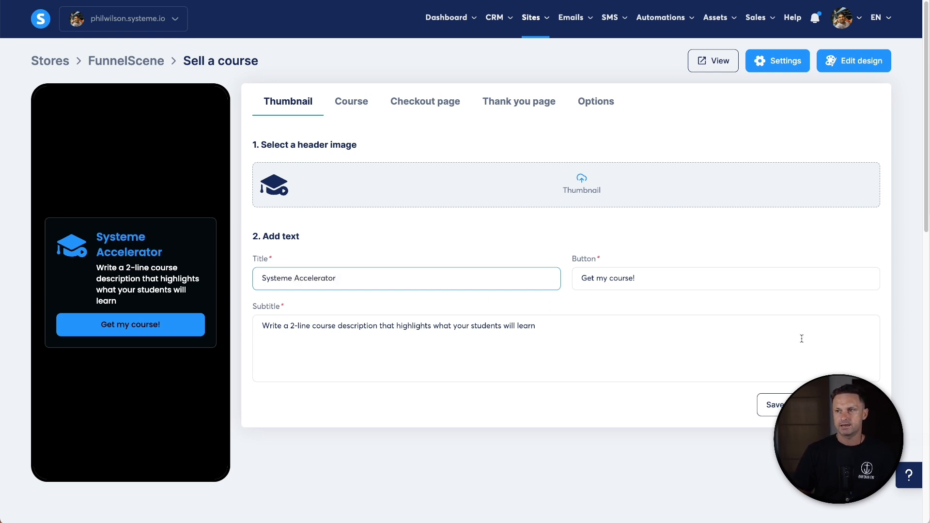
pyautogui.click(801, 338)
pyautogui.tripleClick(623, 279)
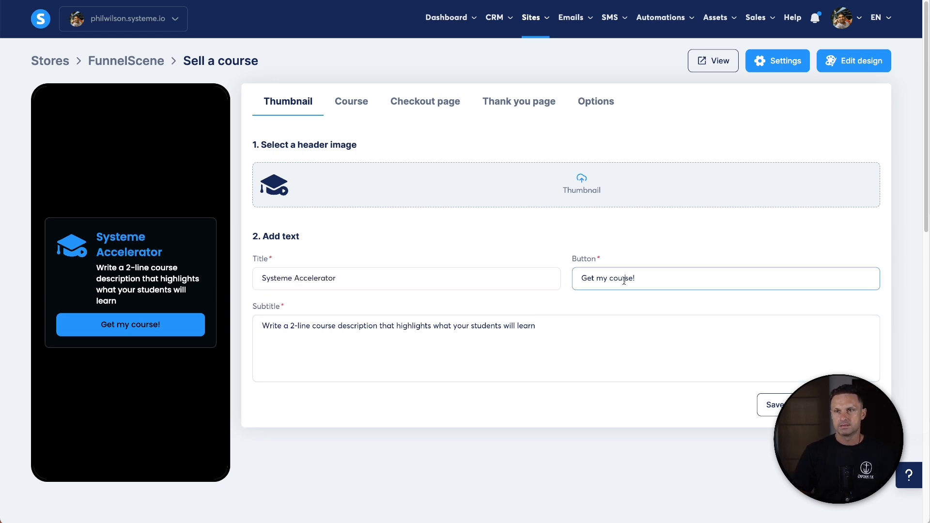
pyautogui.write('Get Started Now!')
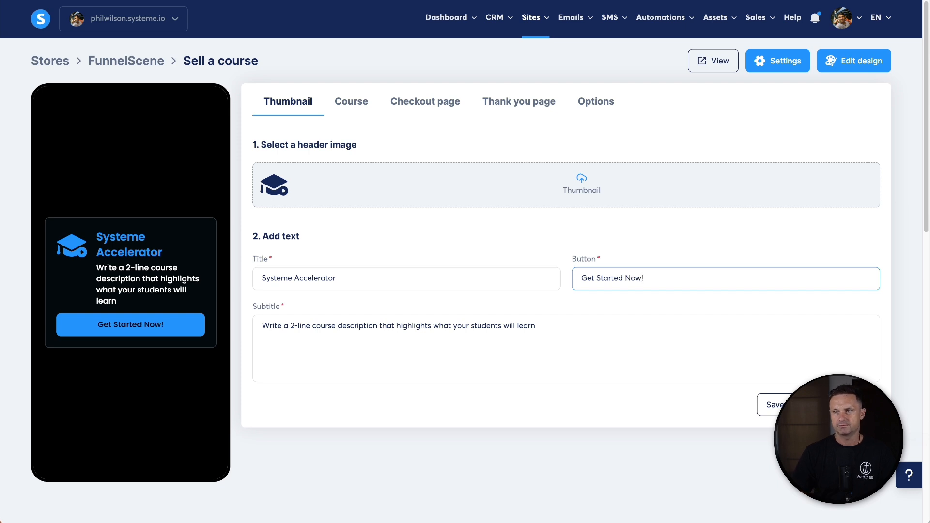
# - Replace the card subtitle with Learn How to Master Systeme.io and Build an Automated Sales System
pyautogui.press('super+Tab')
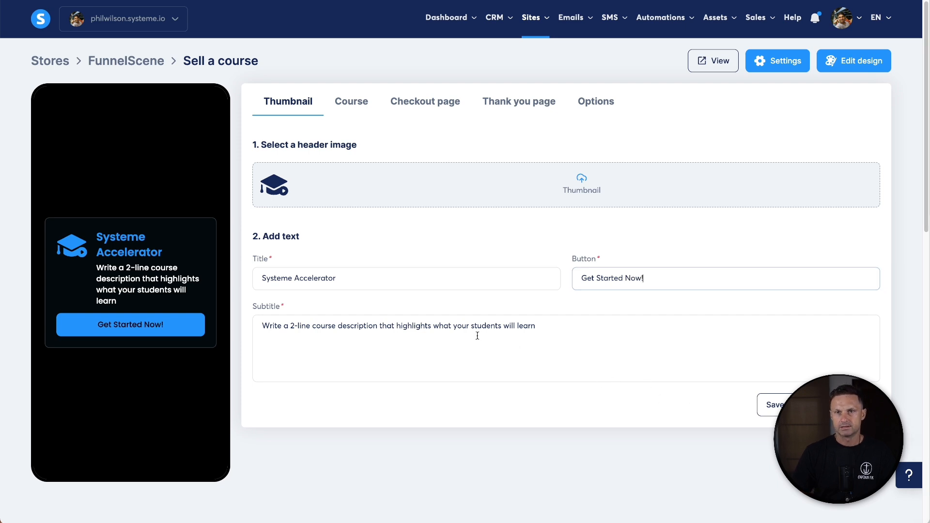
pyautogui.tripleClick(408, 326)
pyautogui.write('L')
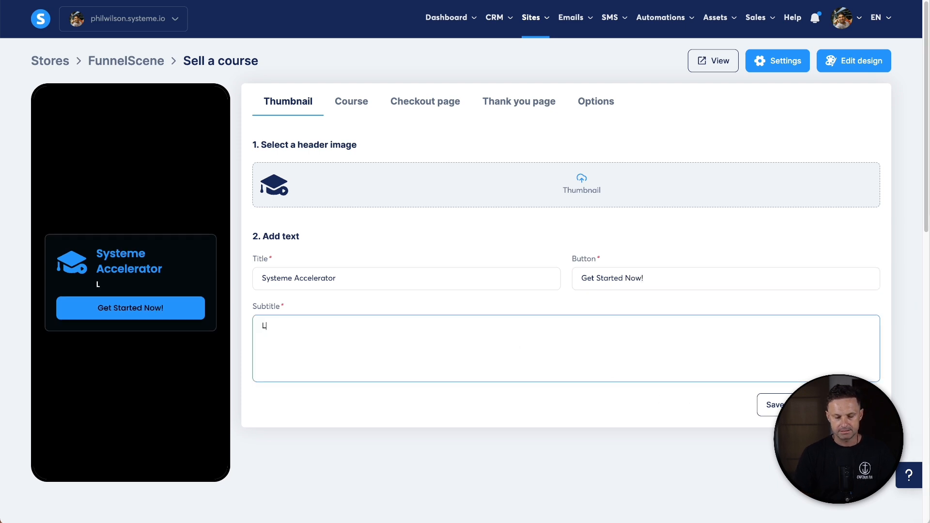
pyautogui.write('earn How to Mast')
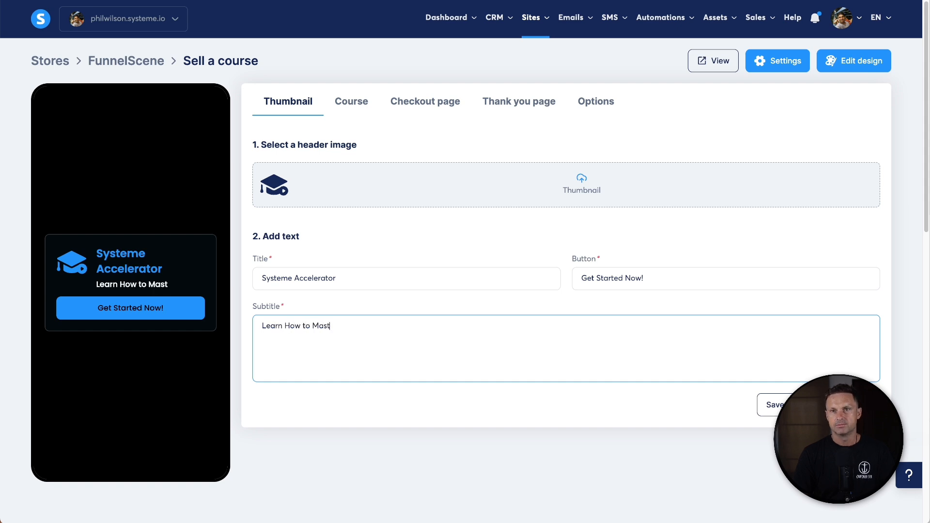
pyautogui.write('er Systeme.io a')
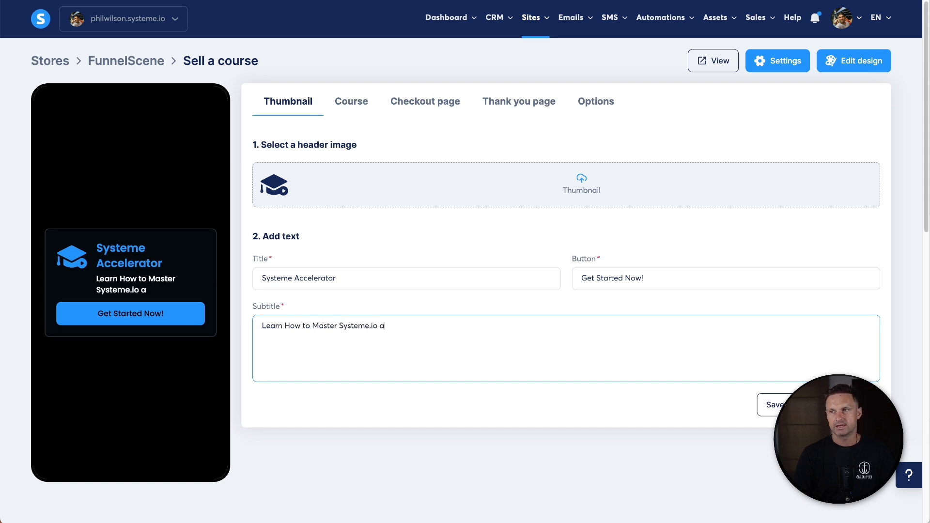
pyautogui.write('nd Build an Automate')
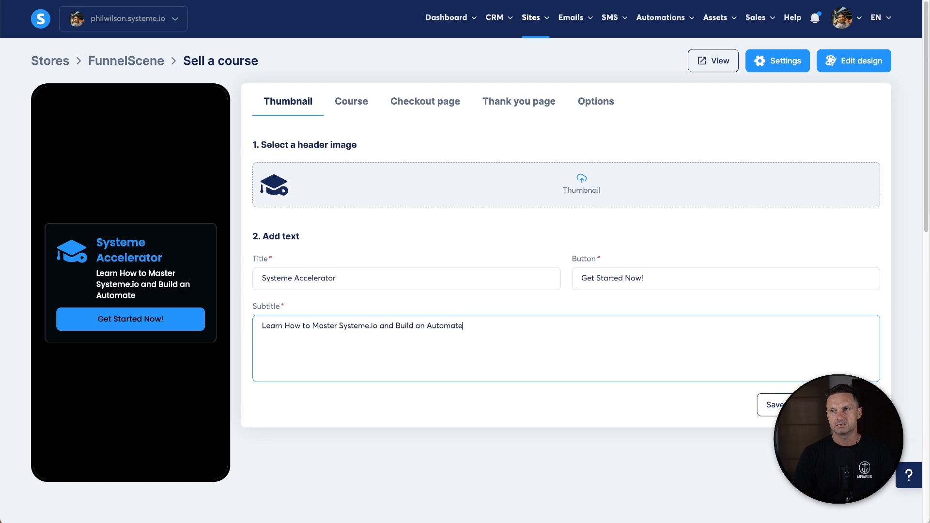
pyautogui.write('d Sales System')
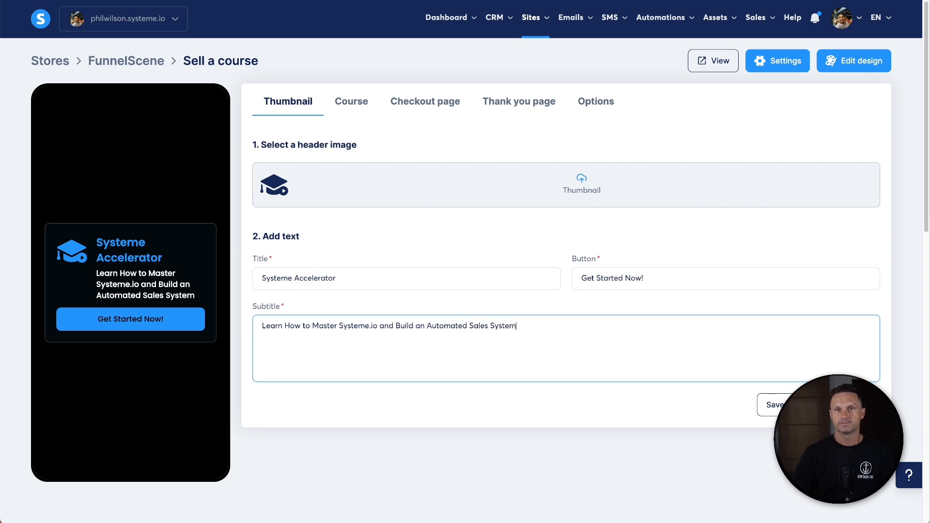
# - Choose the blue S Systeme-Accelerator logo as the card's header image and save the card
pyautogui.click(433, 198)
pyautogui.click(524, 236)
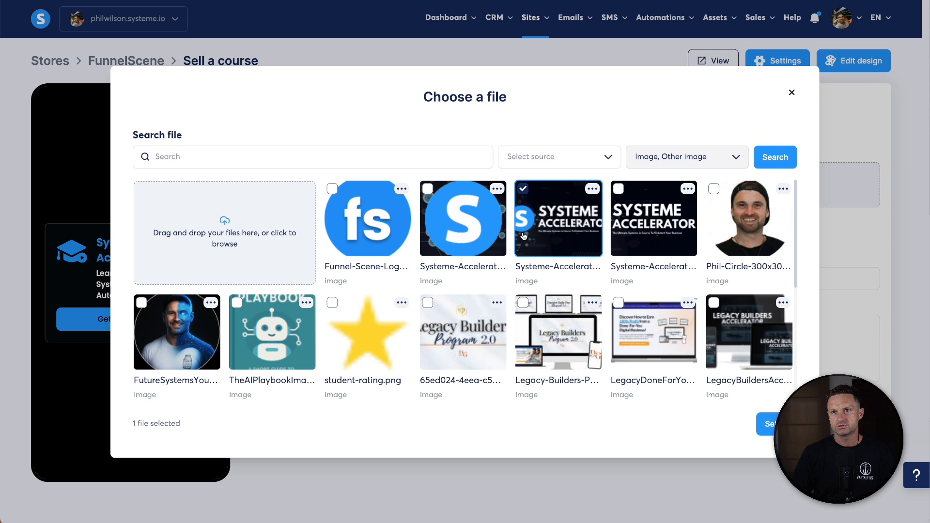
pyautogui.click(491, 228)
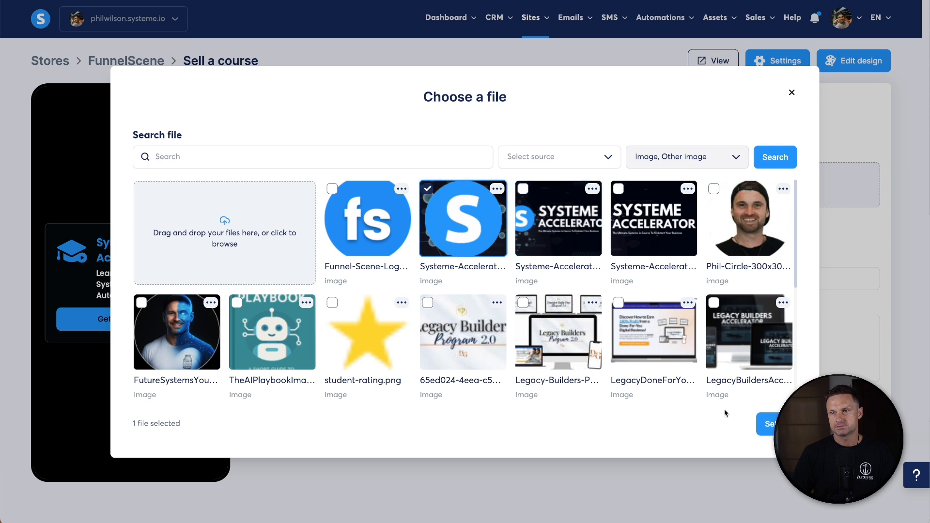
pyautogui.click(766, 424)
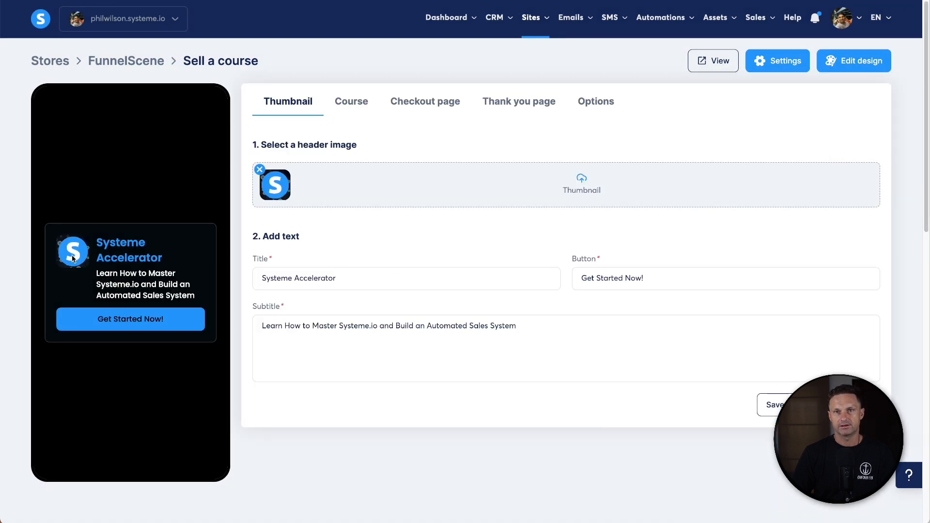
pyautogui.click(794, 405)
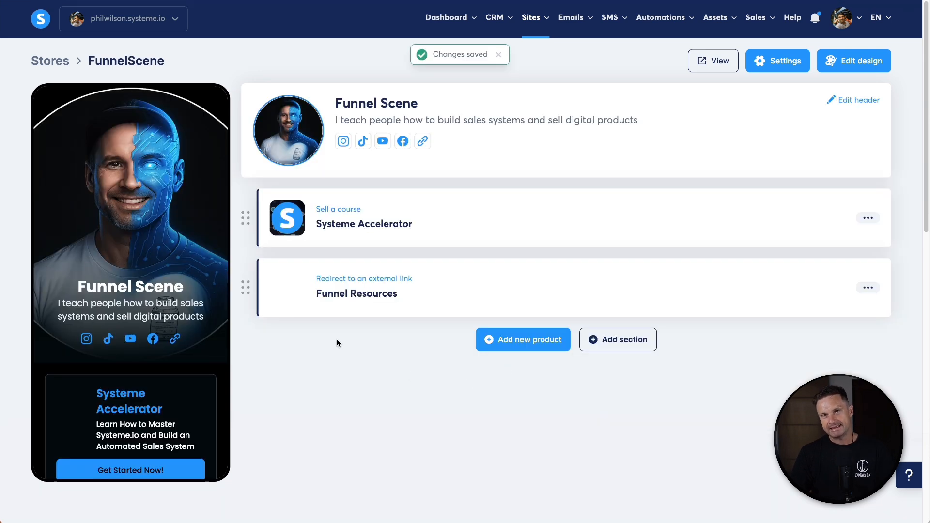
# - Scroll through the store preview to review the updated cards
pyautogui.scroll(-3, 184, 380)
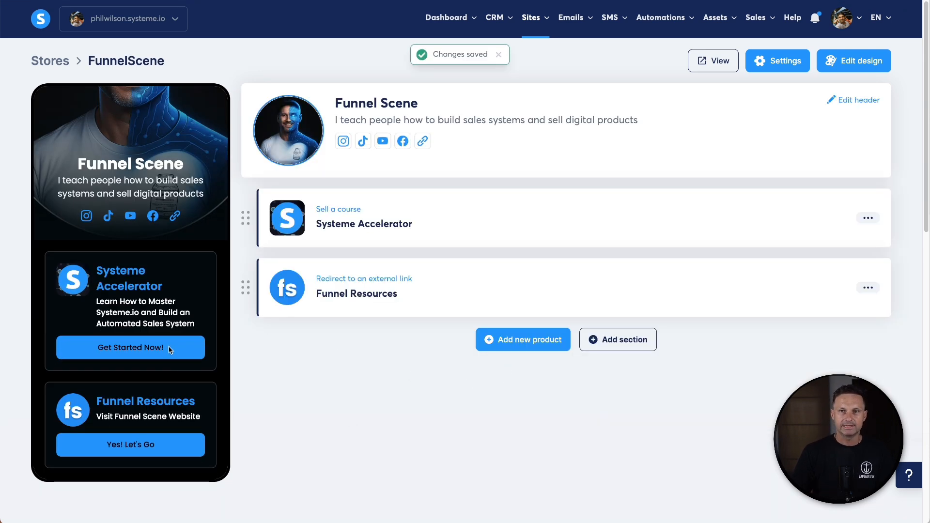
pyautogui.scroll(3, 170, 349)
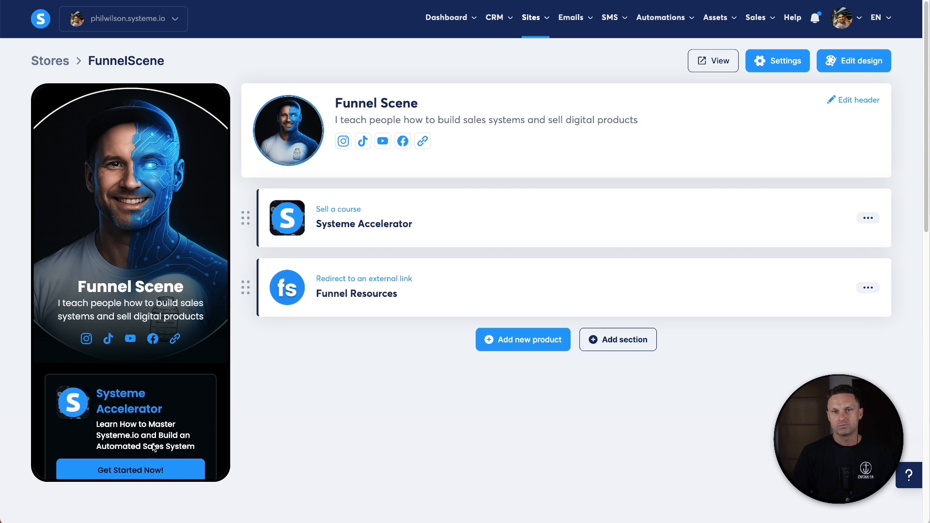
pyautogui.scroll(-3, 146, 459)
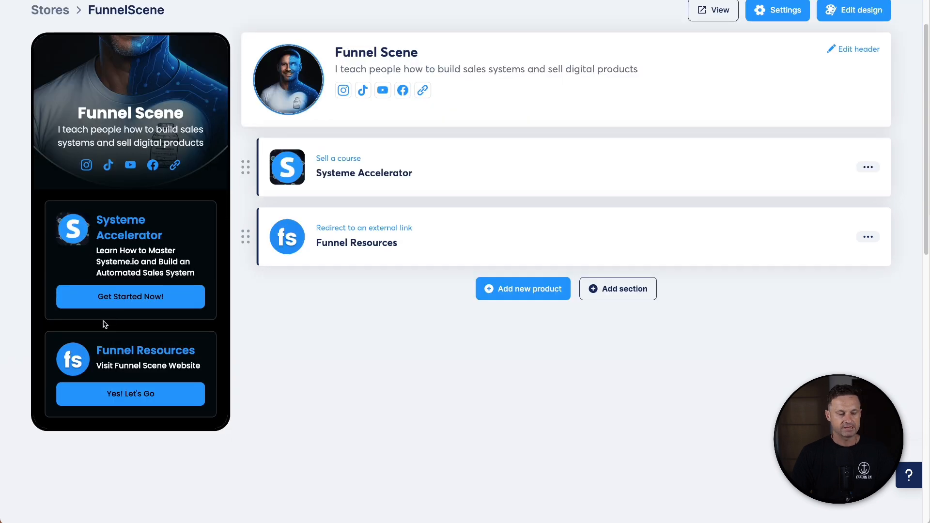
pyautogui.scroll(3, 104, 310)
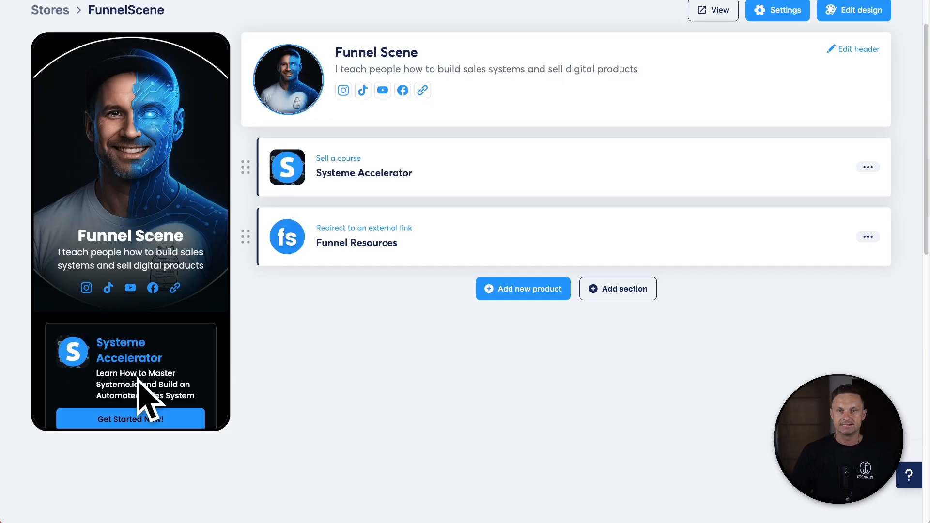
pyautogui.scroll(-3, 129, 339)
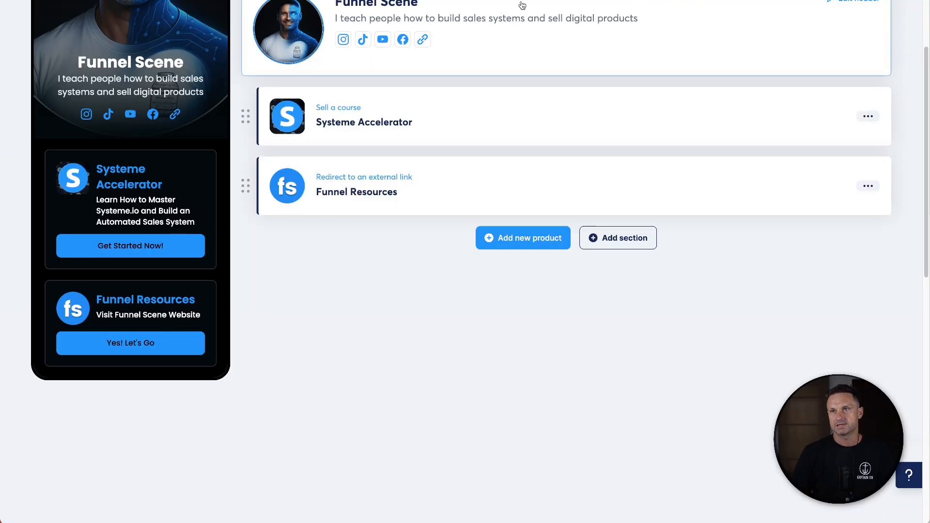
pyautogui.scroll(2, 691, 28)
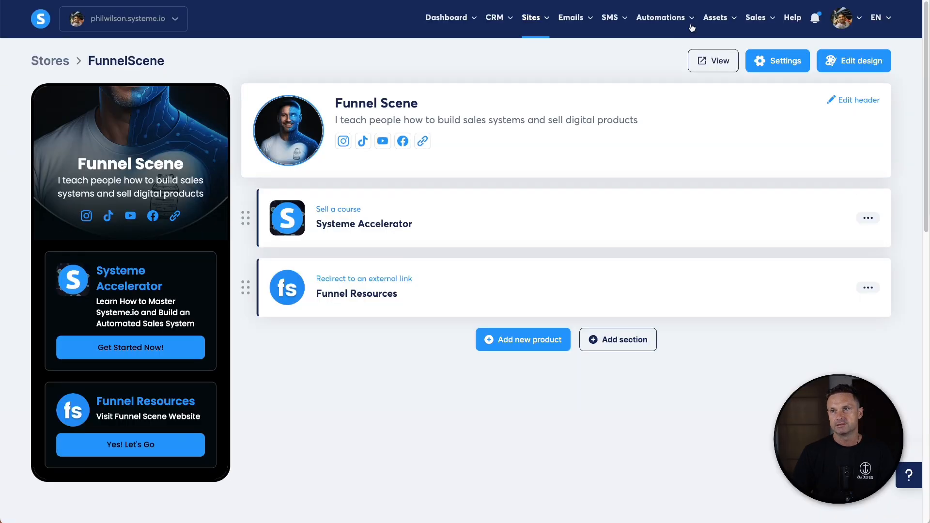
# - Open the live store and inspect the course checkout page, its plan, order summary and payment options
pyautogui.click(713, 61)
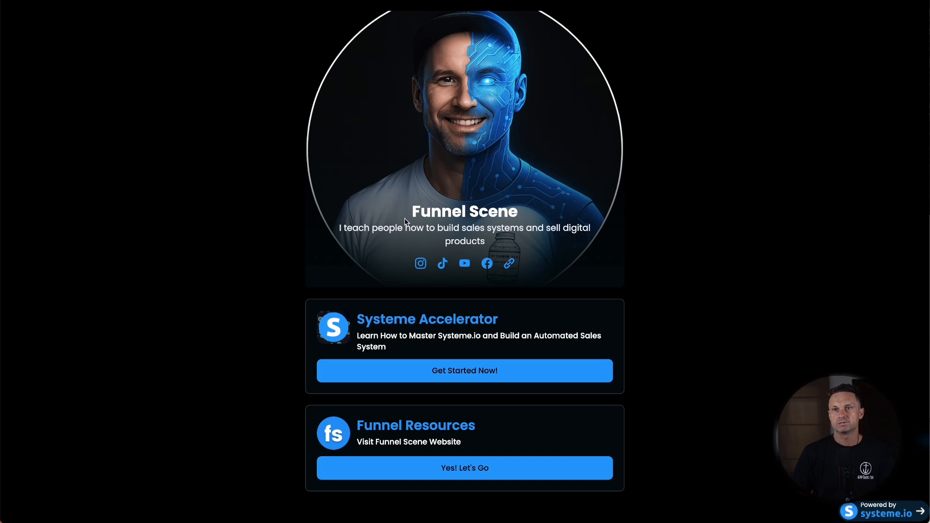
pyautogui.click(457, 371)
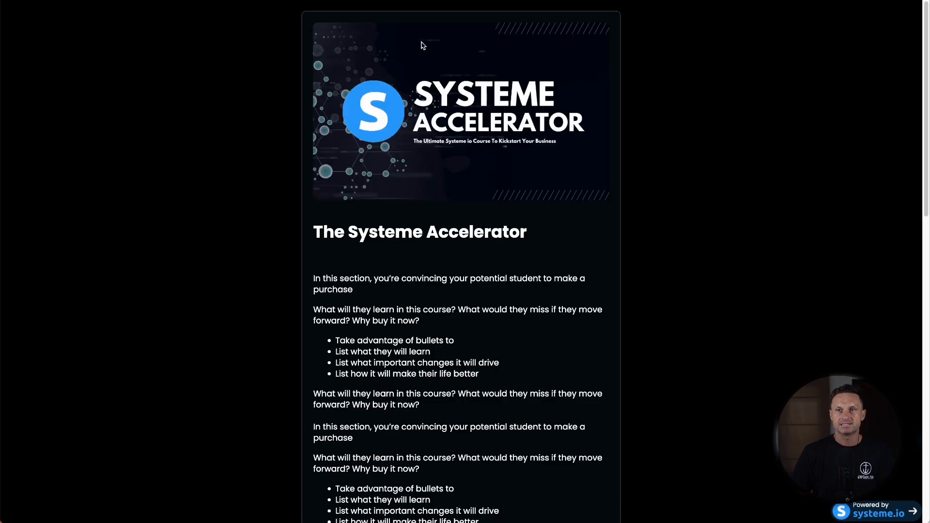
pyautogui.scroll(-10, 359, 371)
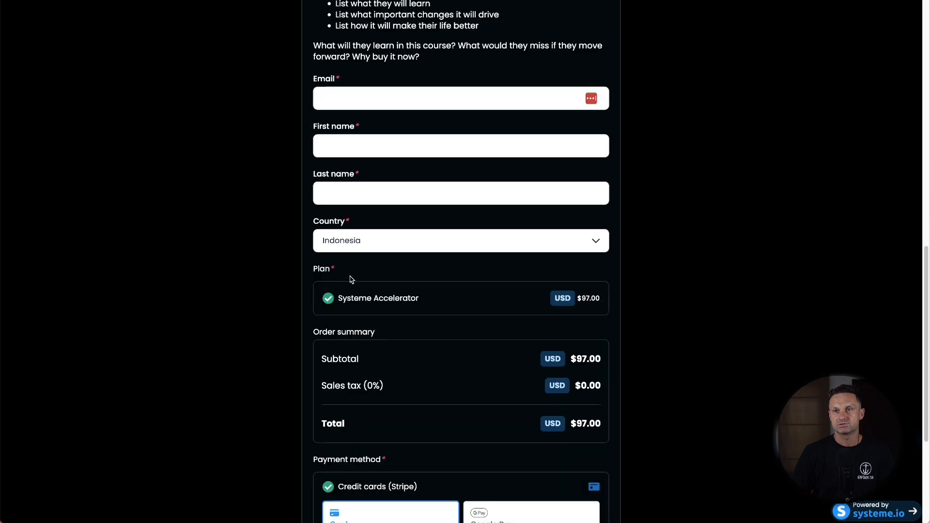
pyautogui.scroll(2, 517, 150)
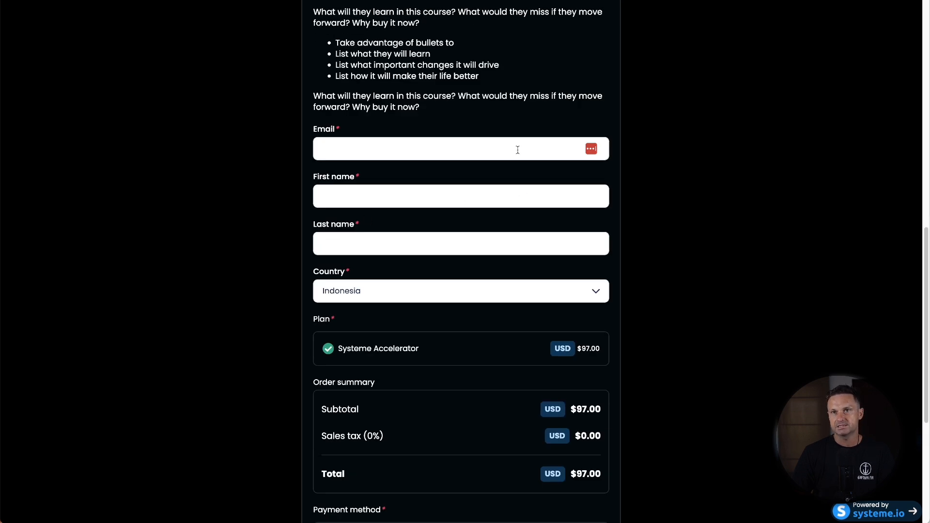
pyautogui.scroll(-5, 366, 359)
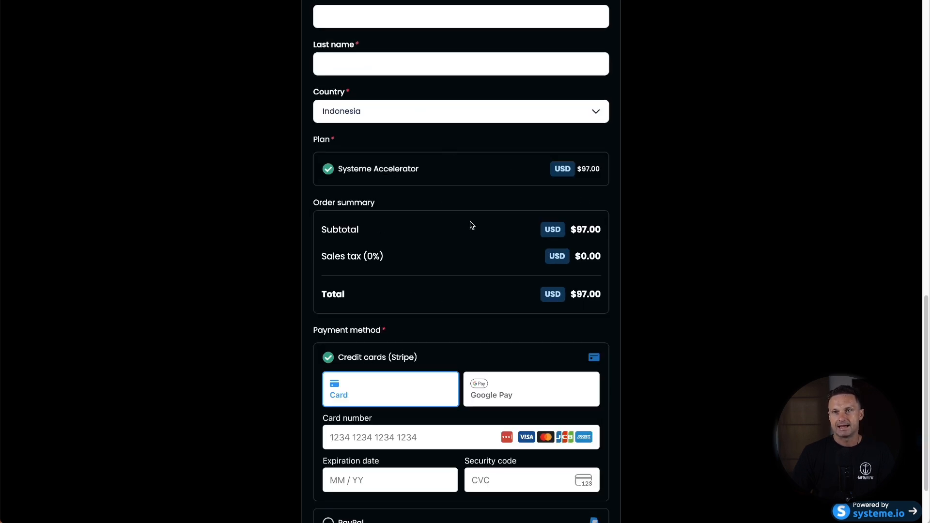
pyautogui.scroll(-3, 471, 225)
pyautogui.click(331, 442)
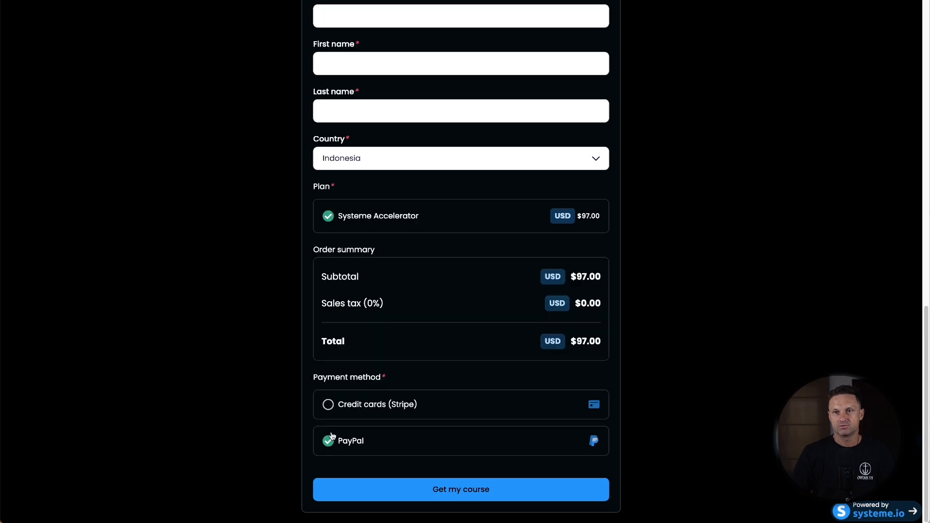
pyautogui.scroll(15, 415, 390)
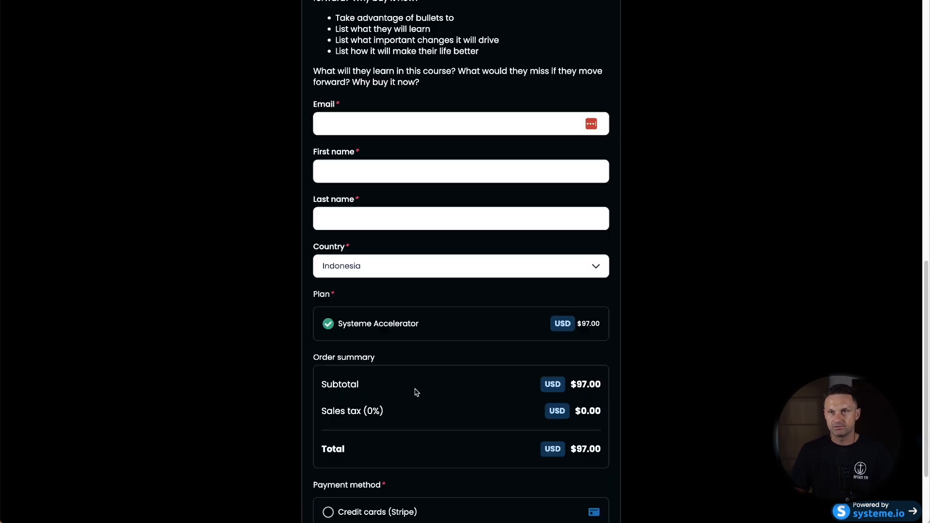